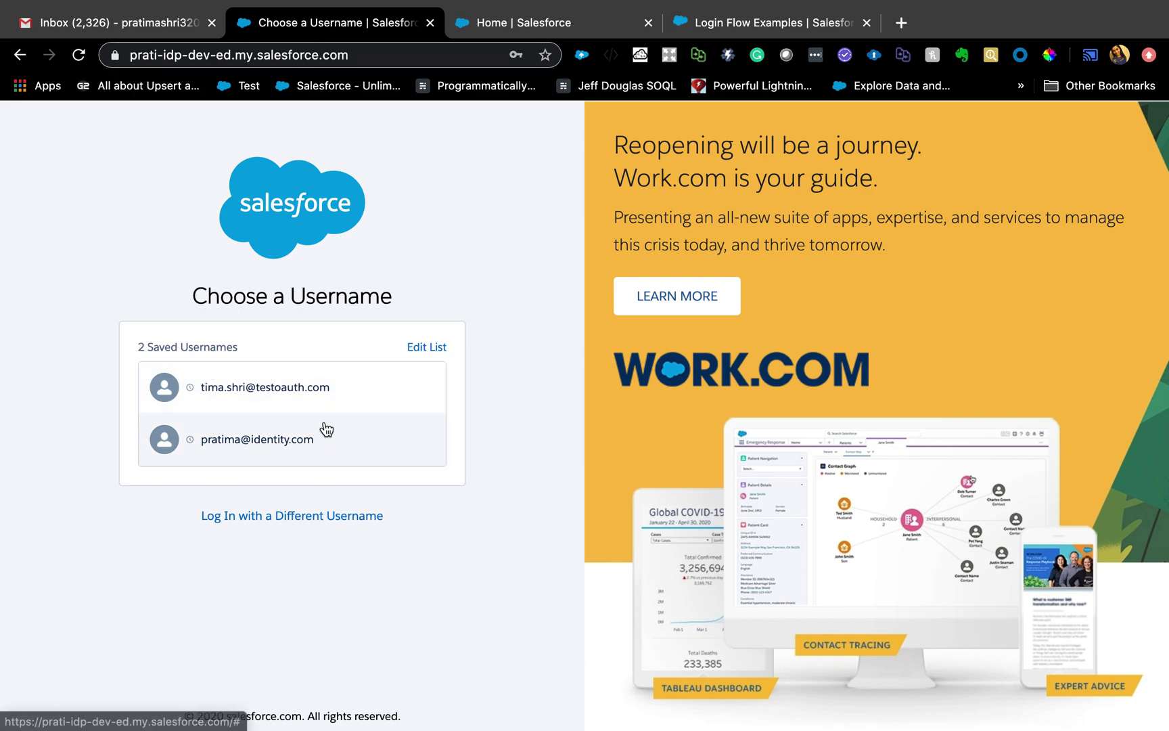
Log in as the saved test account and decline saving the login in ORGanizer.
left_click(315, 394)
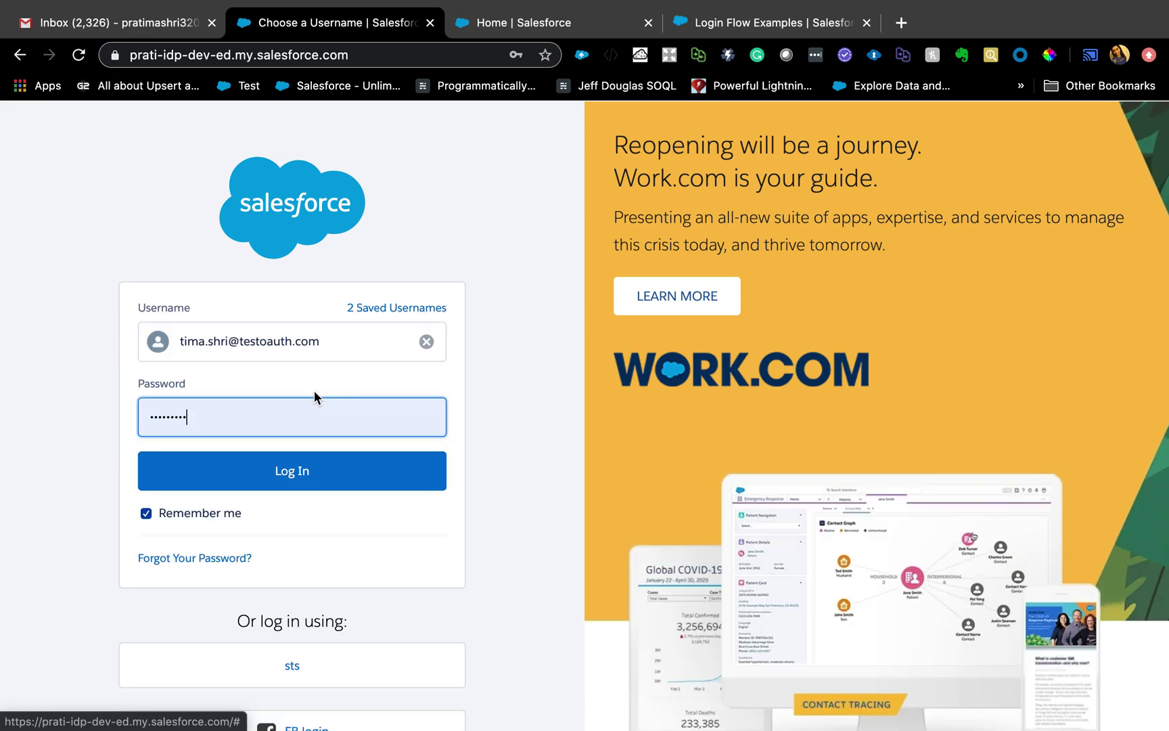
left_click(316, 472)
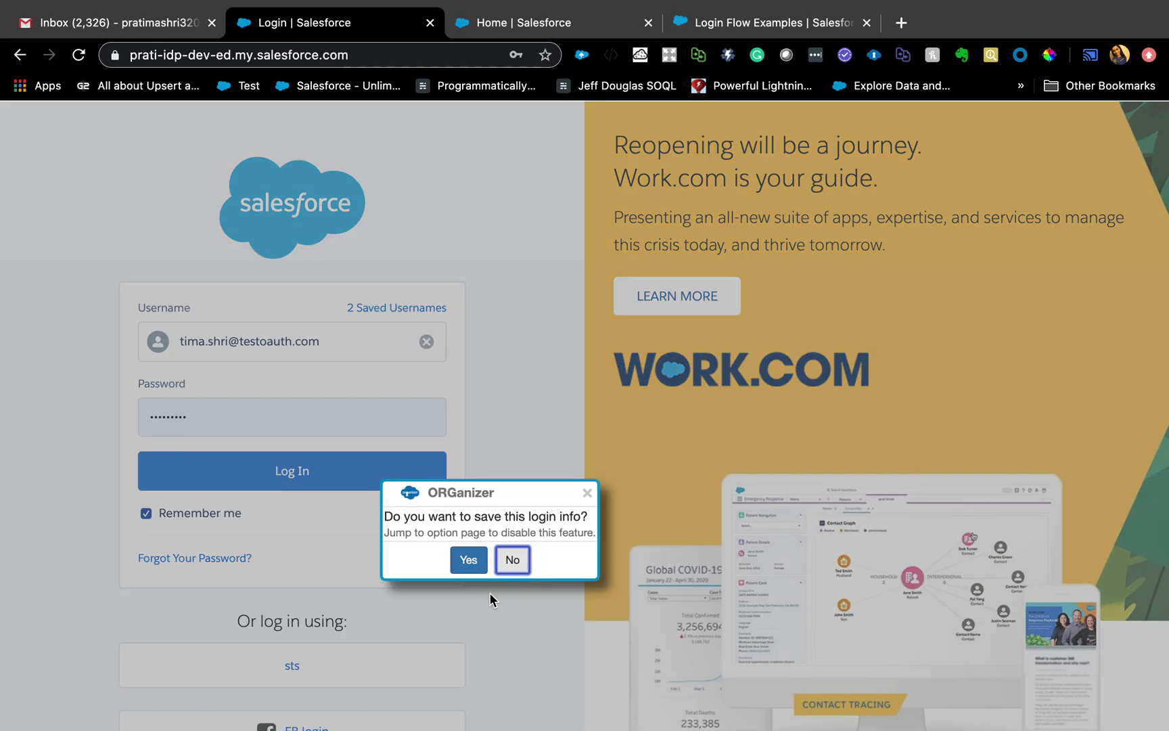
left_click(512, 559)
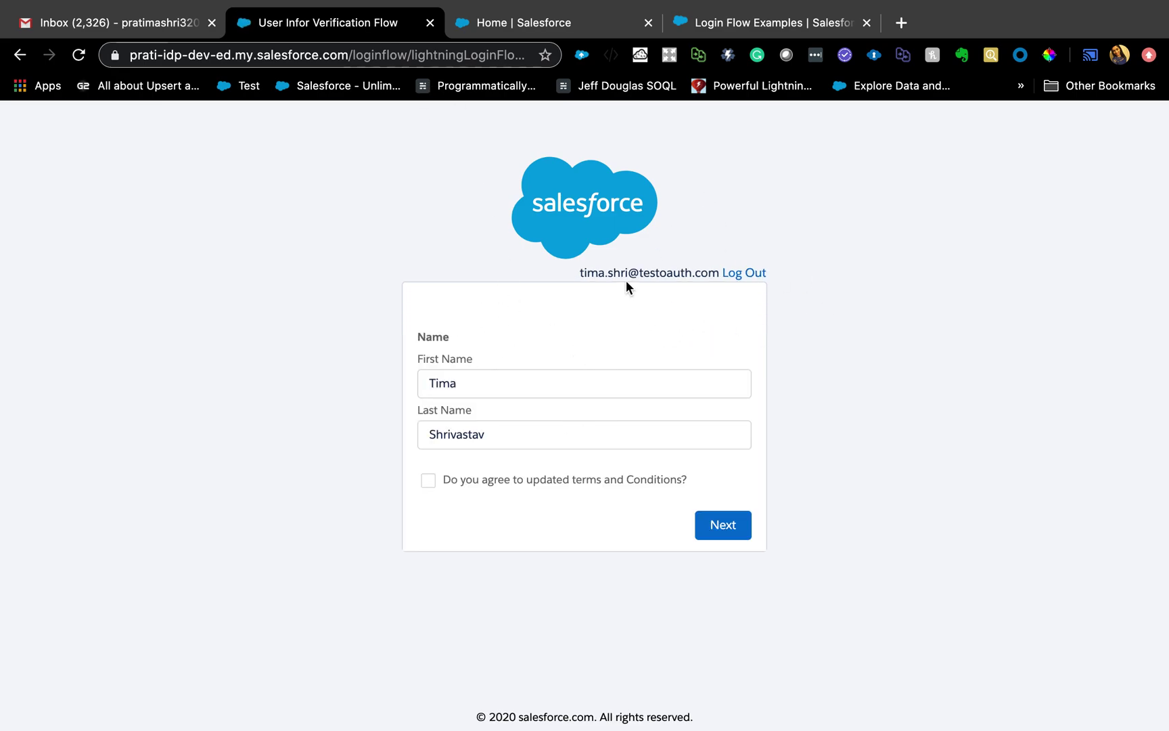
Correct the first and last name fields, accept the updated terms, and submit the screen.
left_click(500, 393)
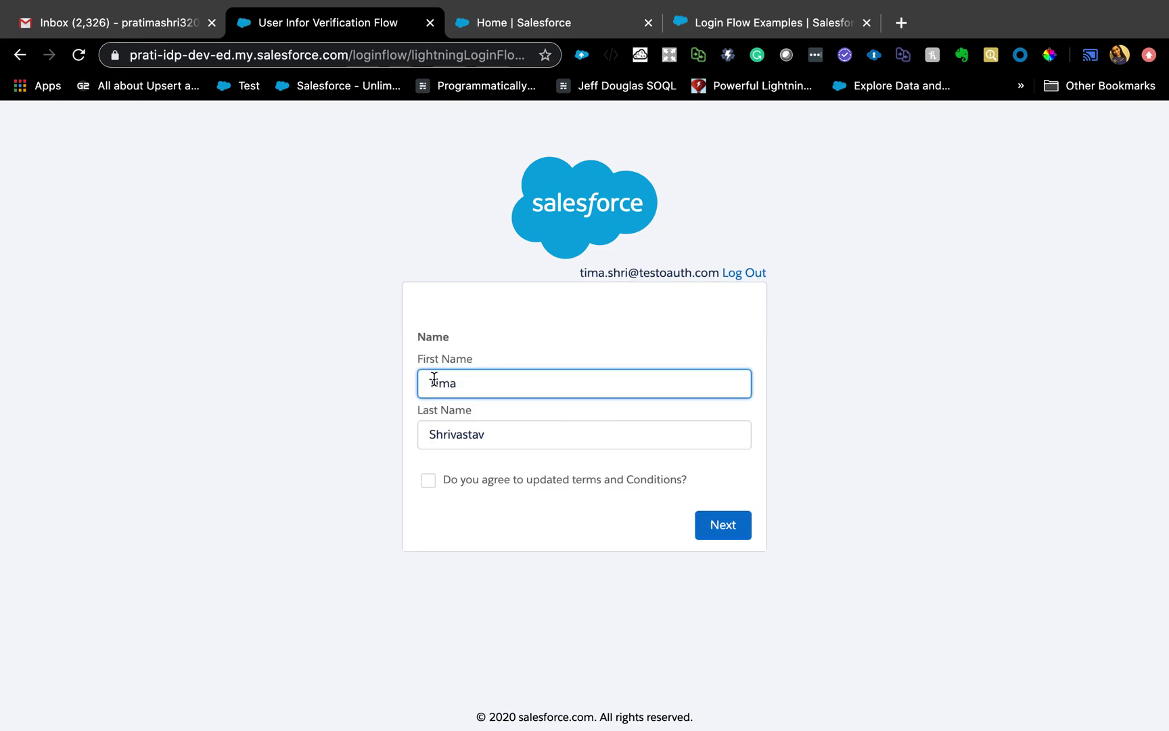
key("BackSpace")
key("BackSpace")
type("na")
left_click(485, 426)
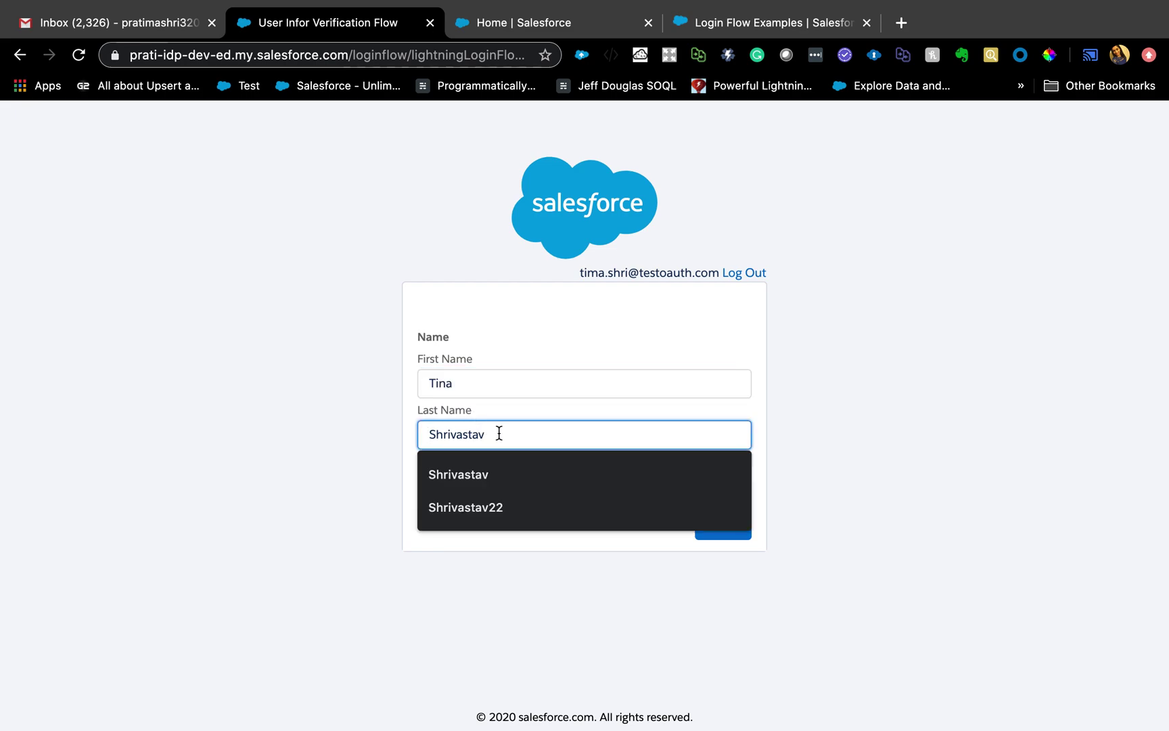
key("BackSpace")
key("BackSpace")
key("BackSpace")
key("BackSpace")
left_click(528, 372)
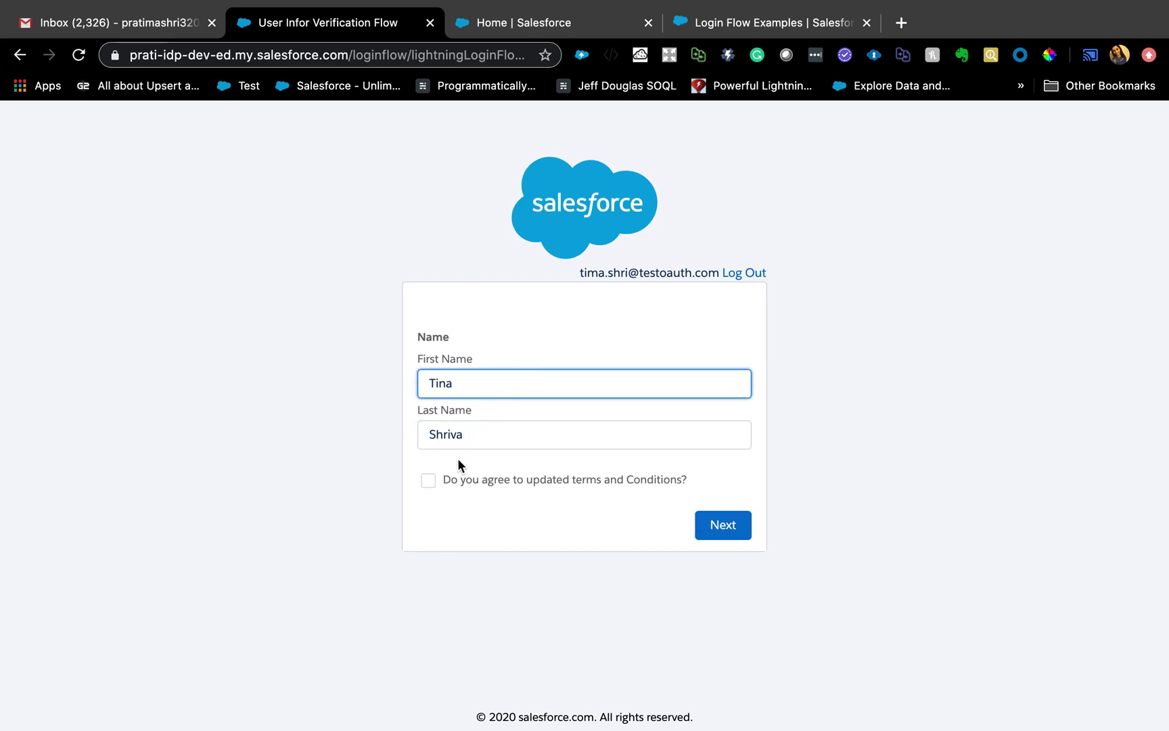
left_click(429, 480)
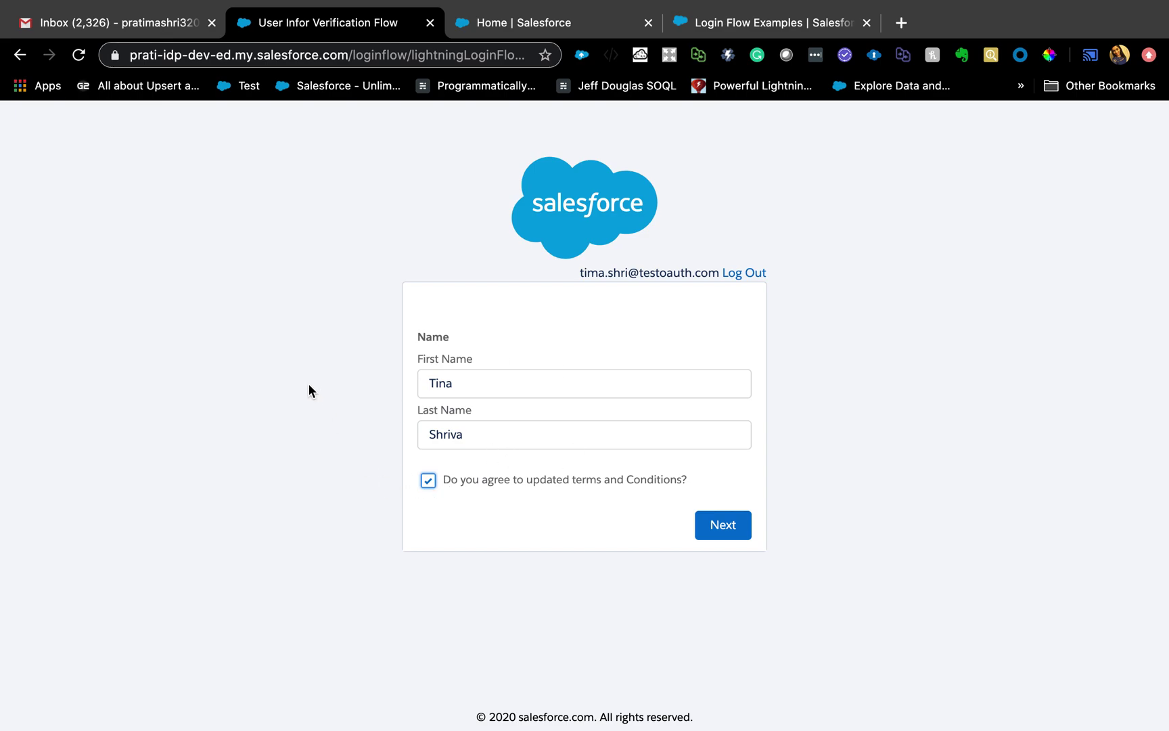
left_click(726, 535)
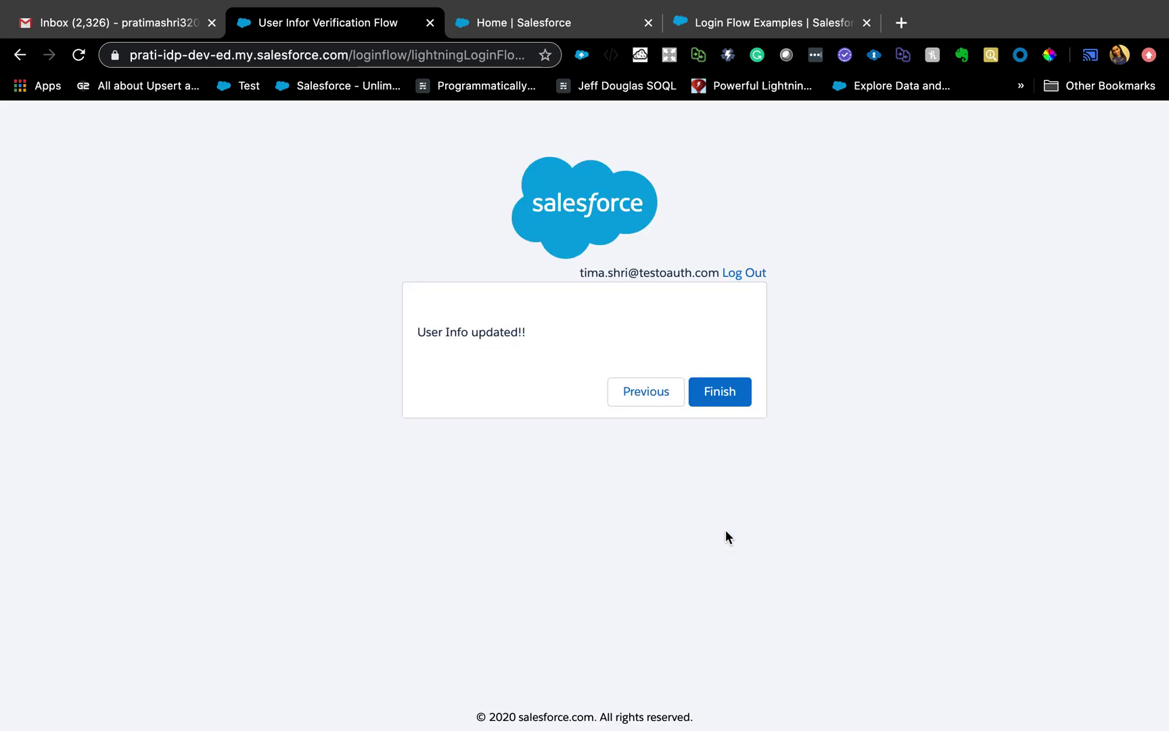
Finish the login flow and log out of the test account.
left_click(722, 394)
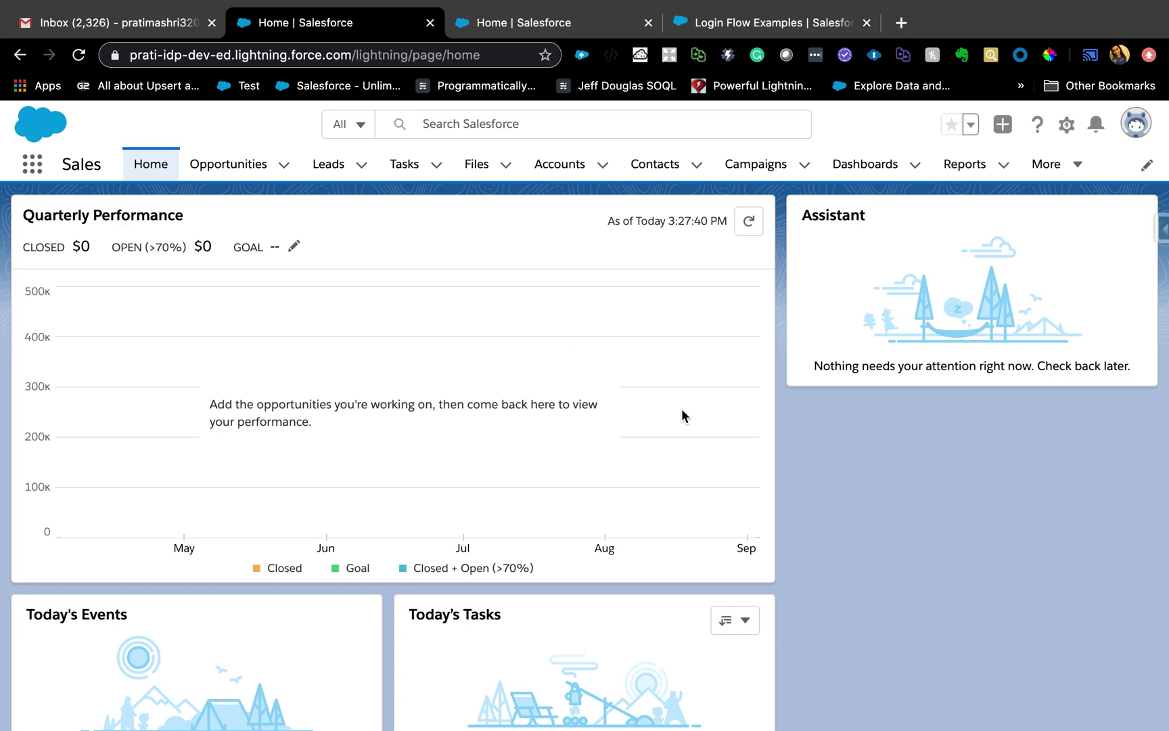
left_click(1137, 125)
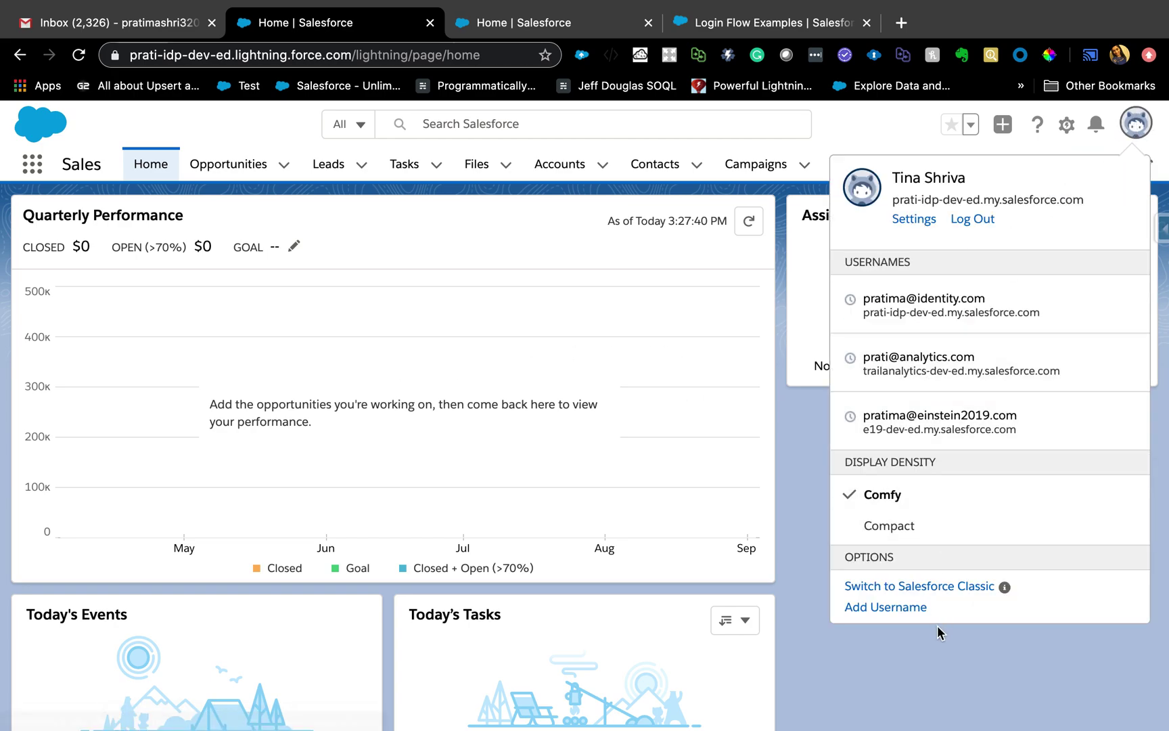
left_click(980, 226)
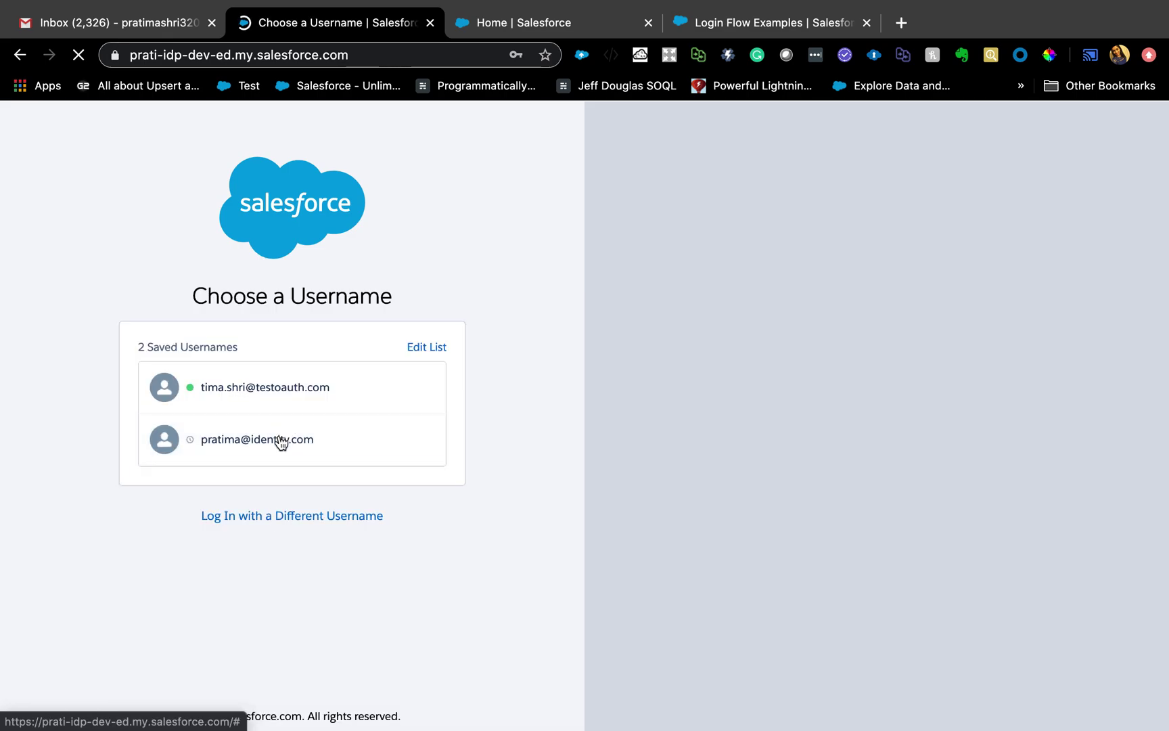
Log in as the other saved user and return to the Login Flow Examples docs.
left_click(280, 440)
left_click(295, 473)
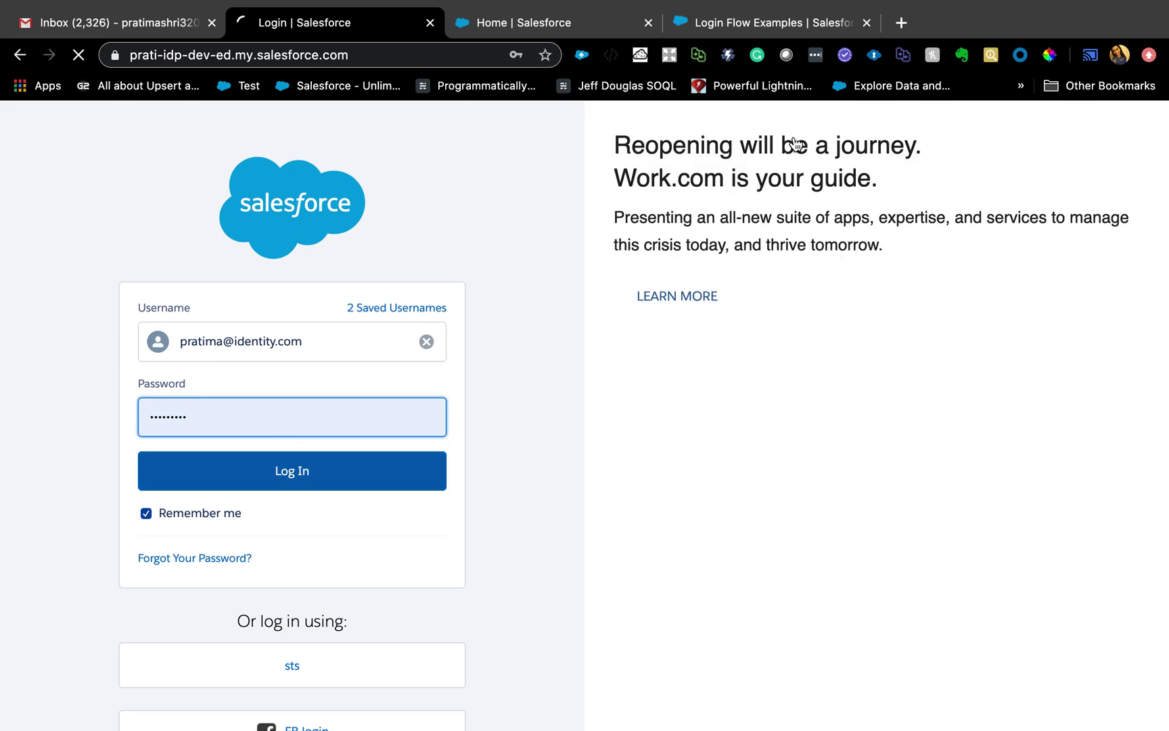
left_click(788, 31)
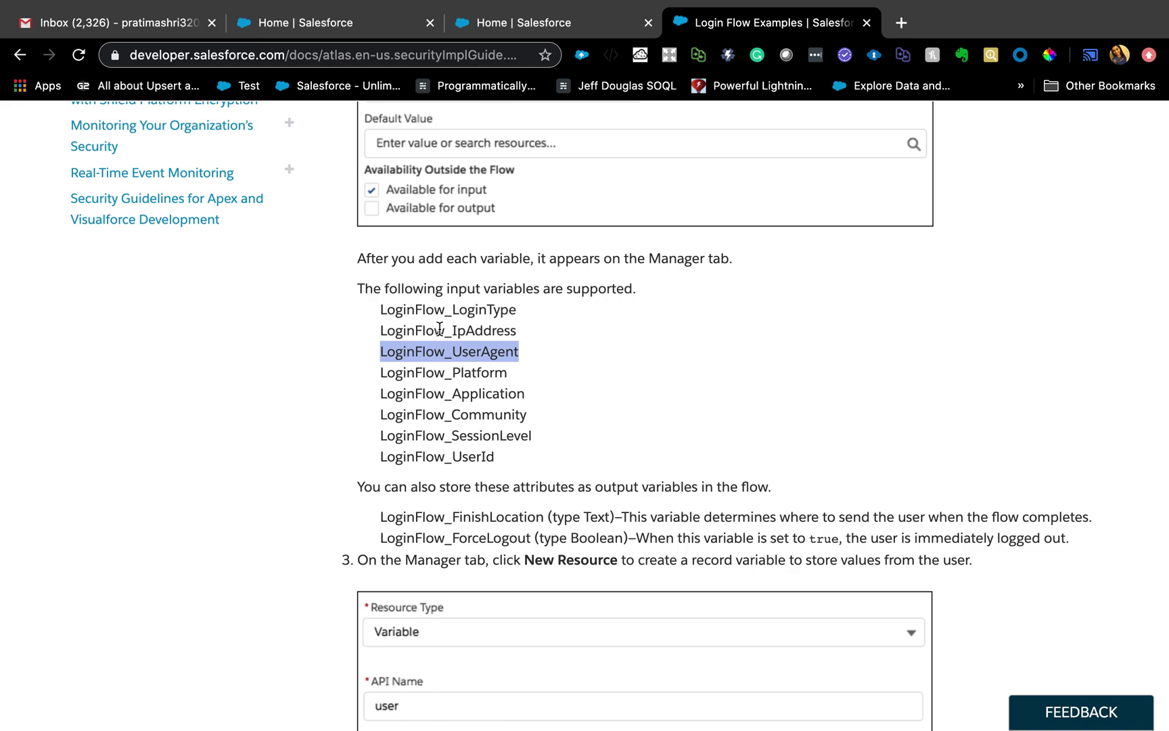
Select LoginFlow_UserId in the docs' input variables list, then go back to Setup.
left_click(381, 302)
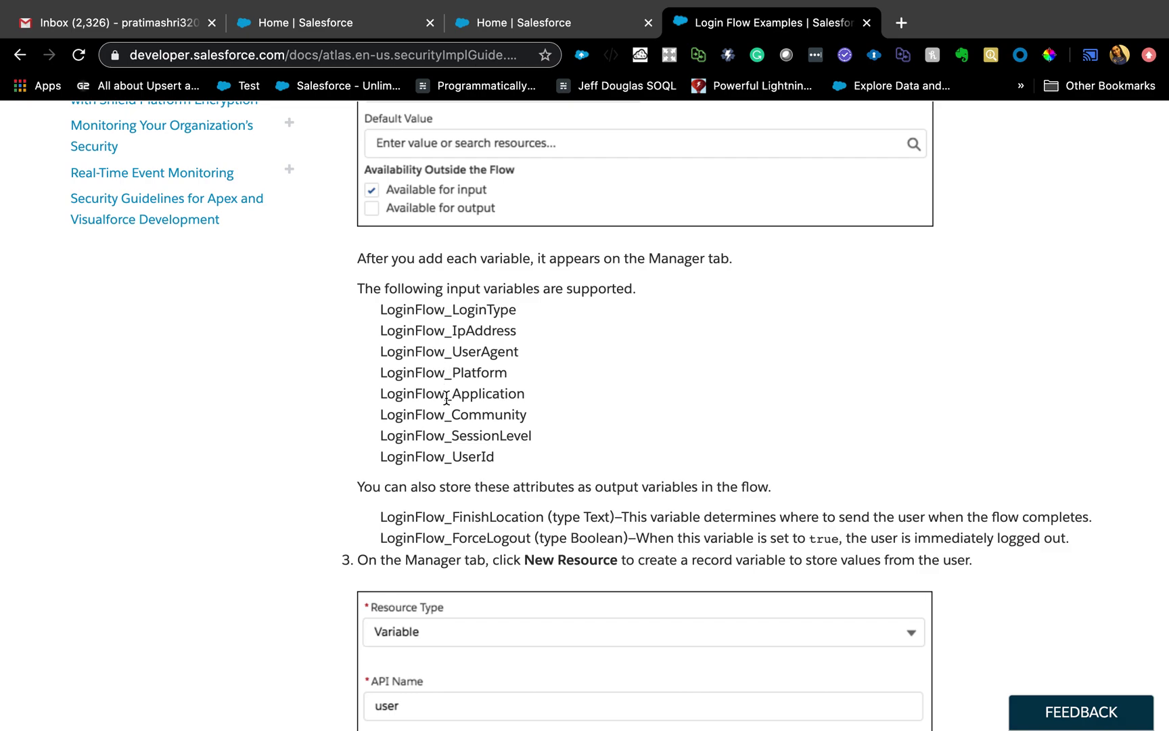
double_click(457, 453)
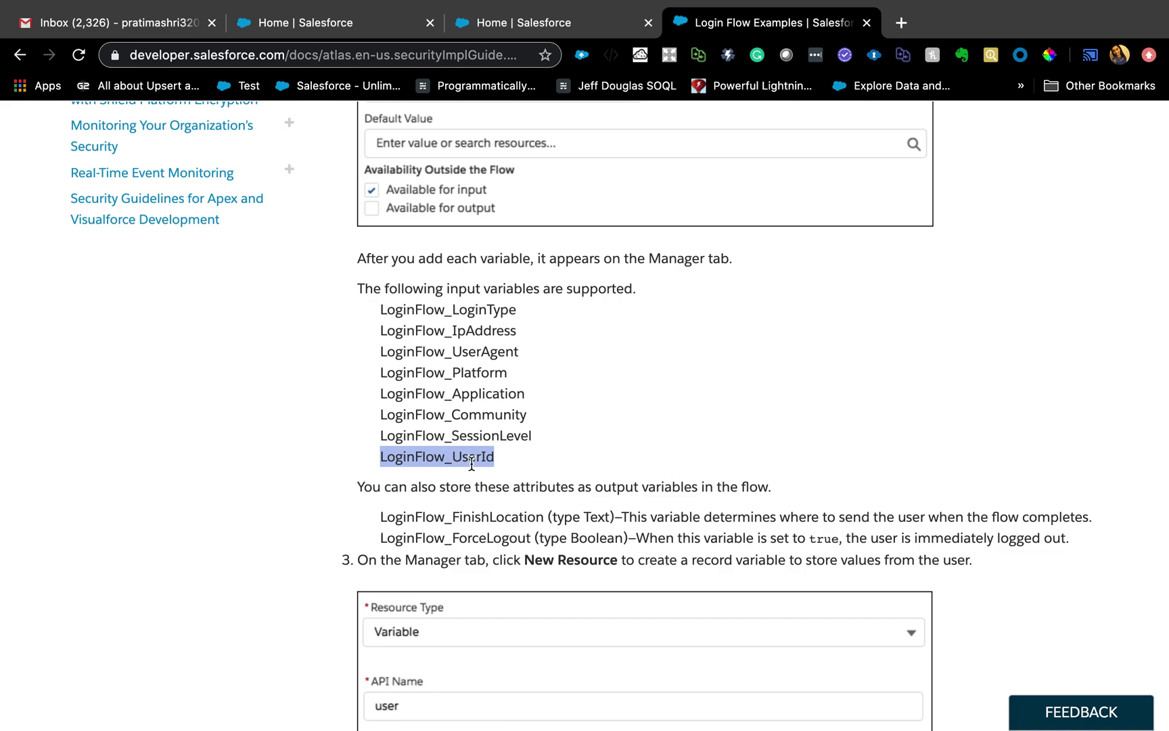
left_click(325, 25)
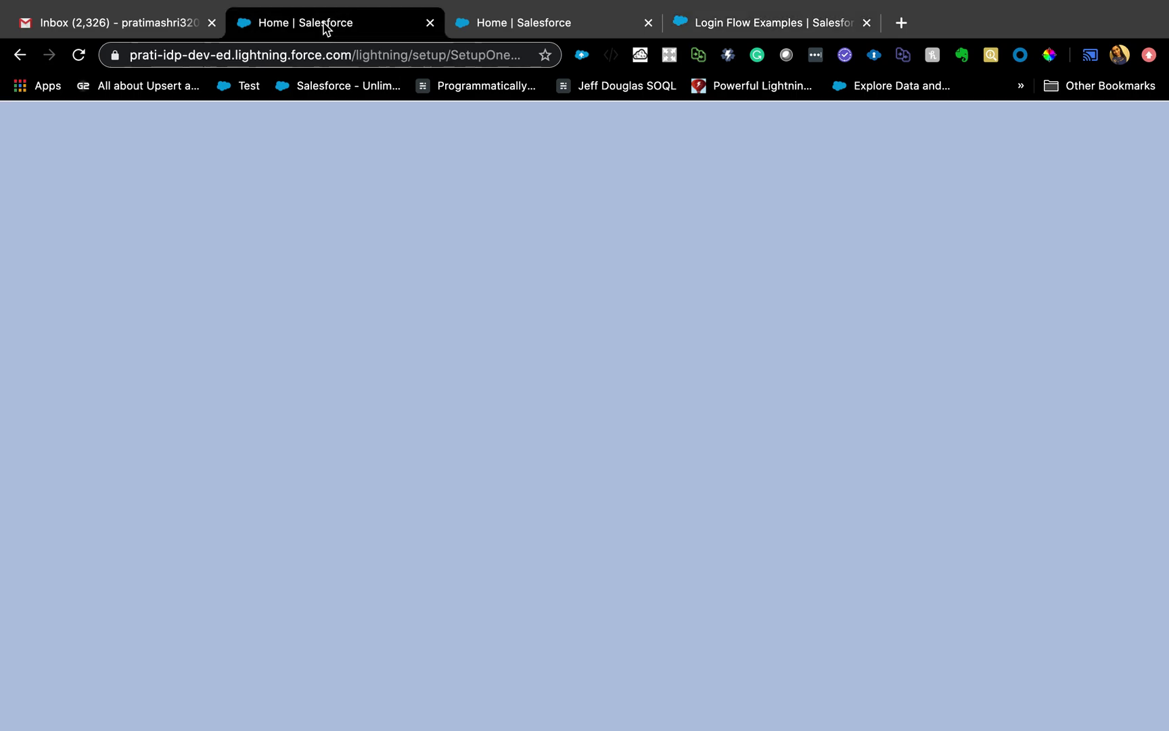
Search Setup for 'flow', open the Flows list, and open User Infor Verification Flow.
left_click(86, 255)
type("f")
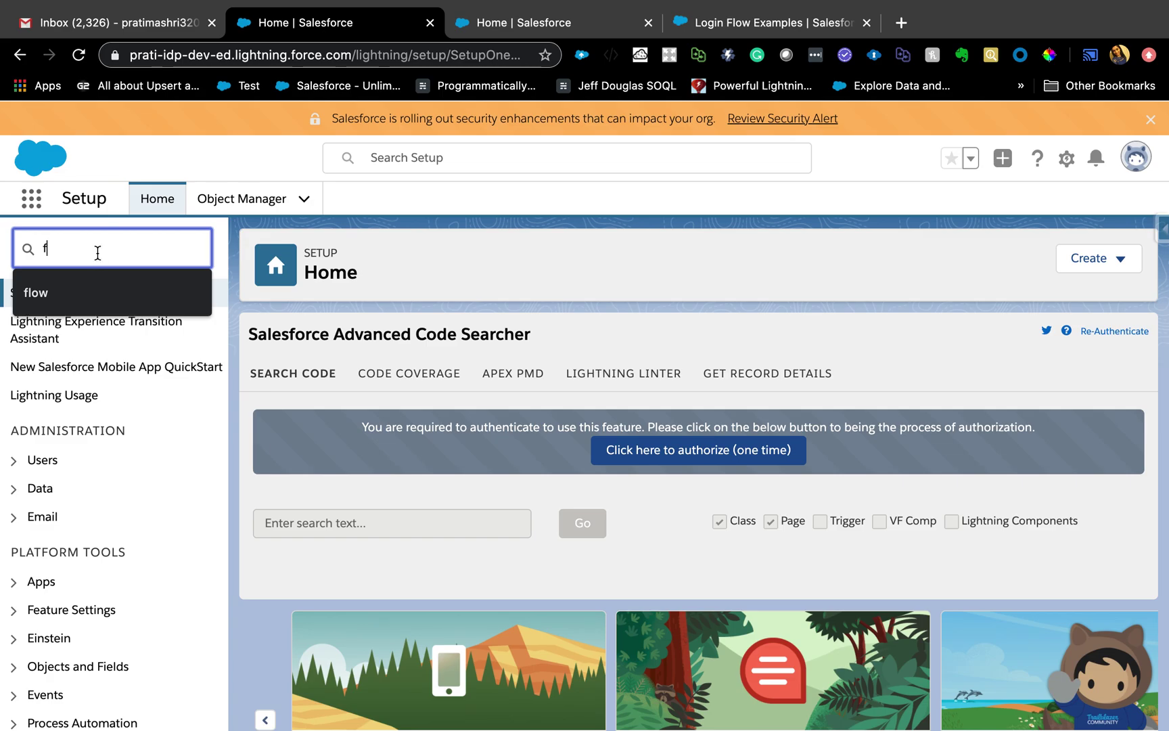
type("lowl")
key("BackSpace")
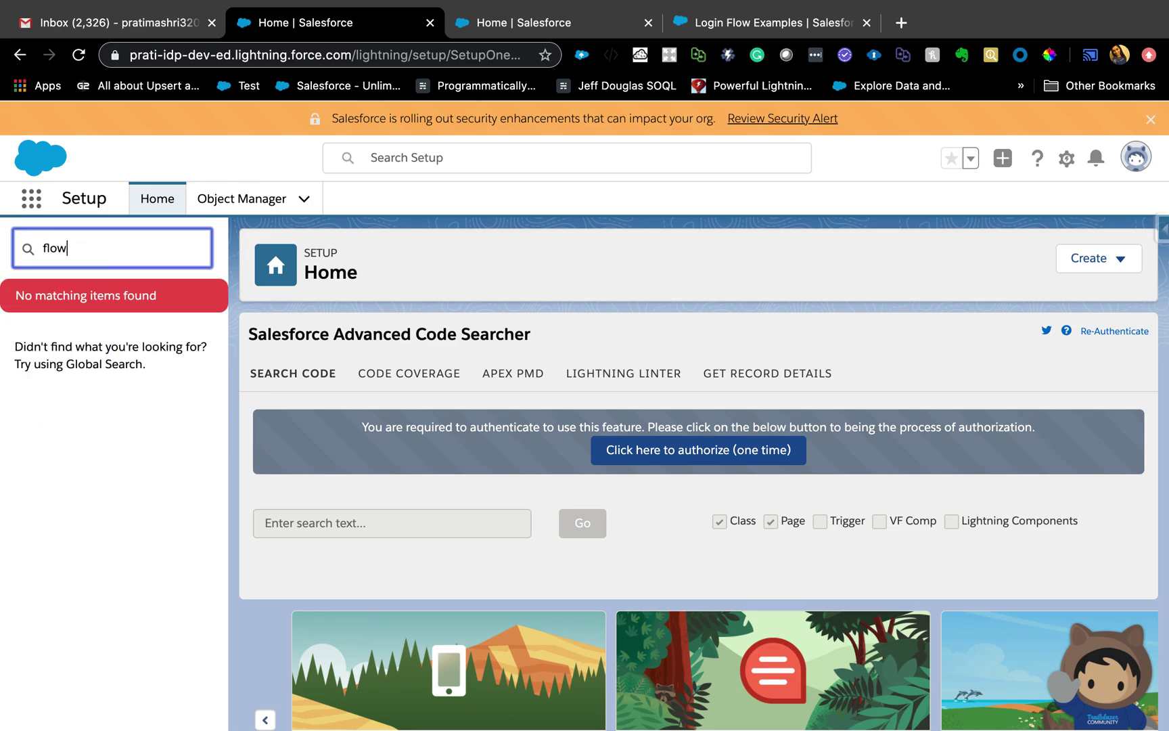
left_click(84, 406)
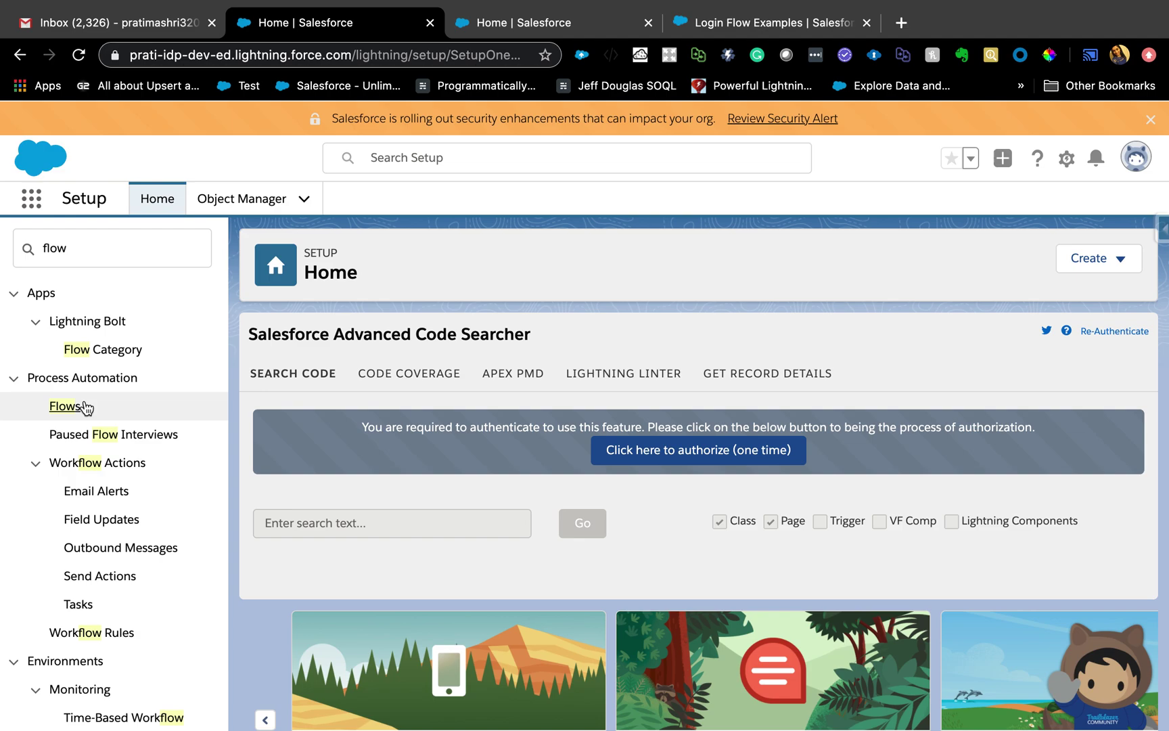
left_click(81, 407)
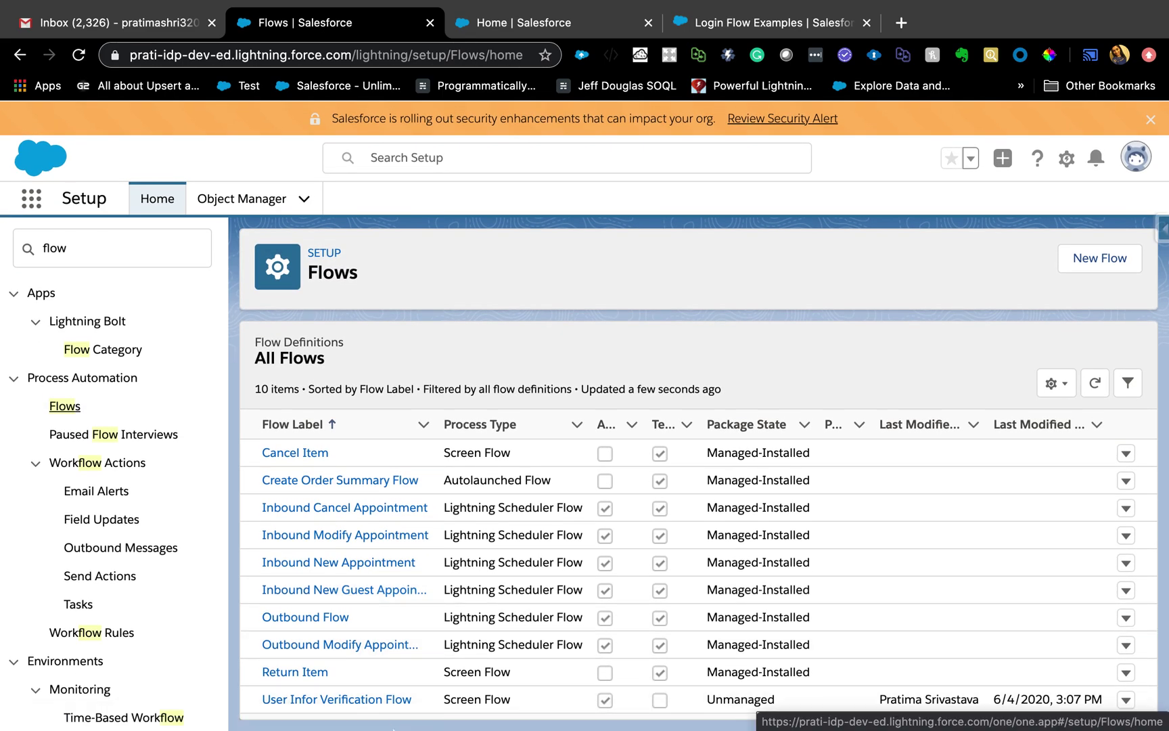
left_click(372, 699)
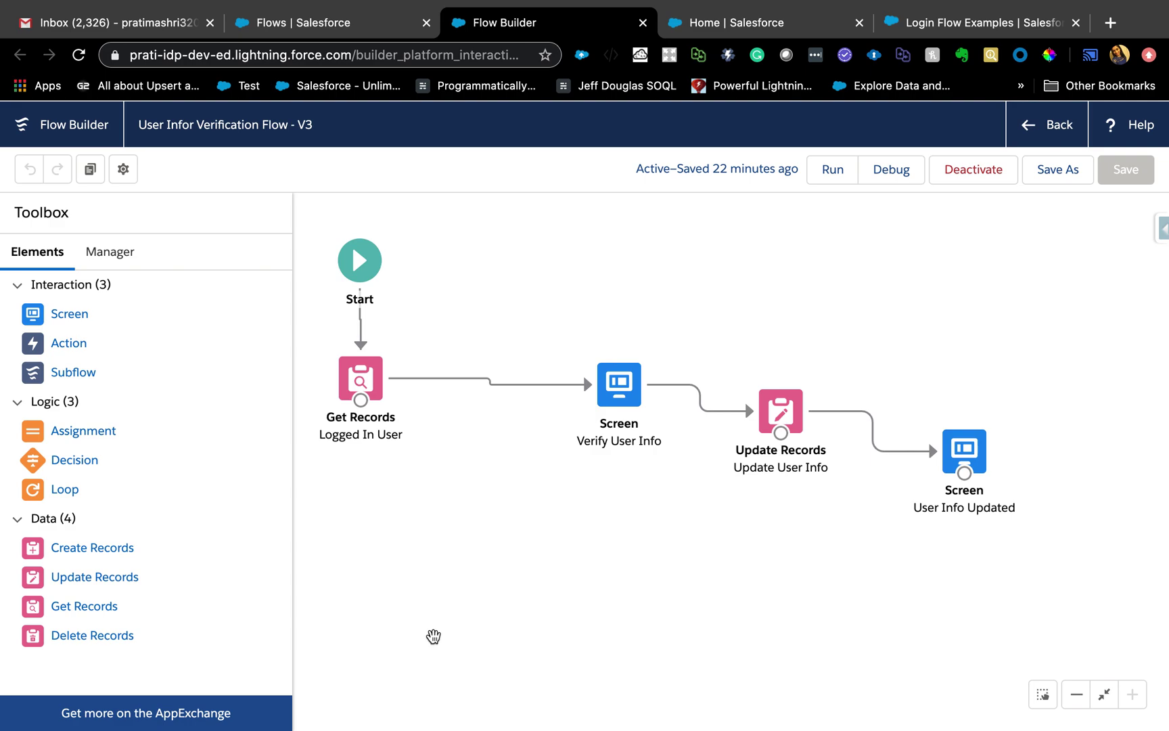
Inspect the Logged In User lookup's LoginFlow_UserId filter value, then cancel without saving.
double_click(365, 392)
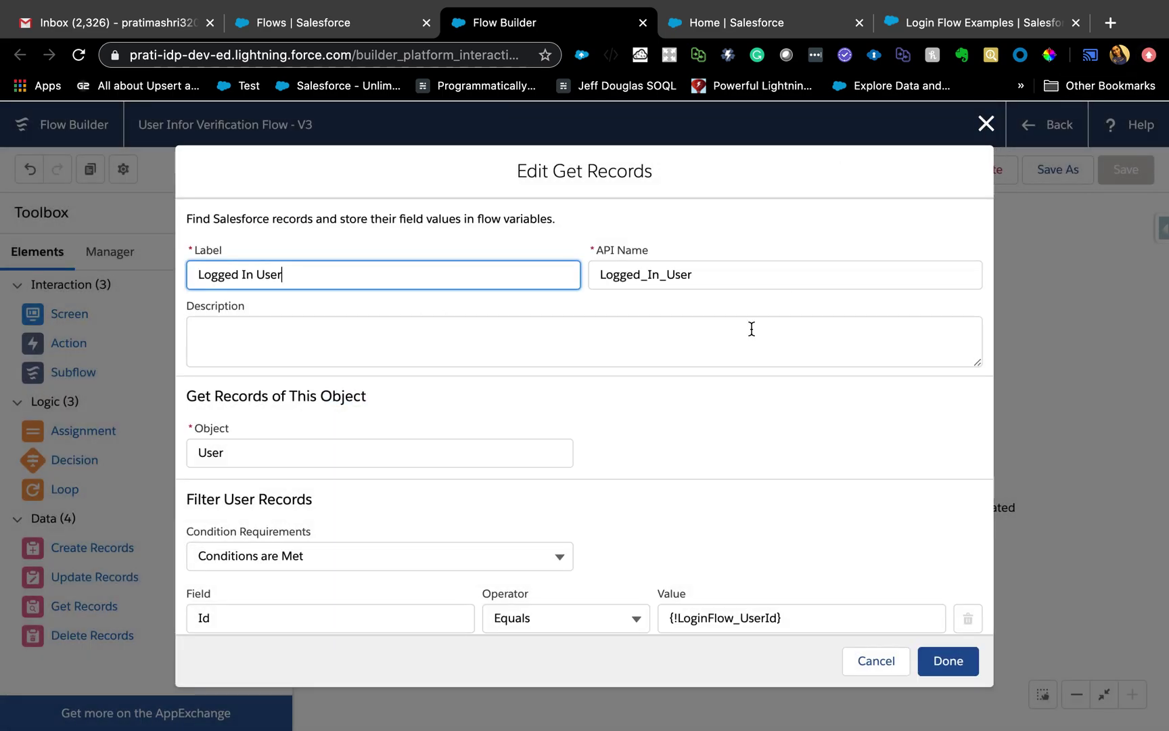
scroll(722, 348, "down", 3)
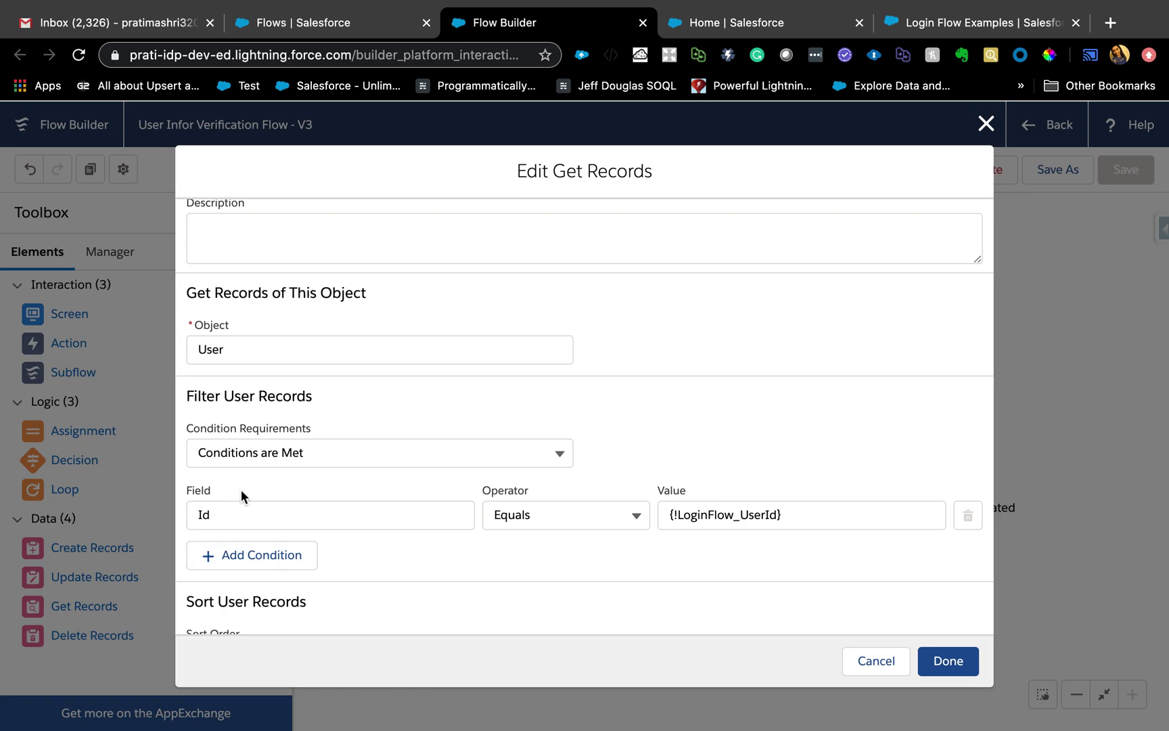
double_click(756, 516)
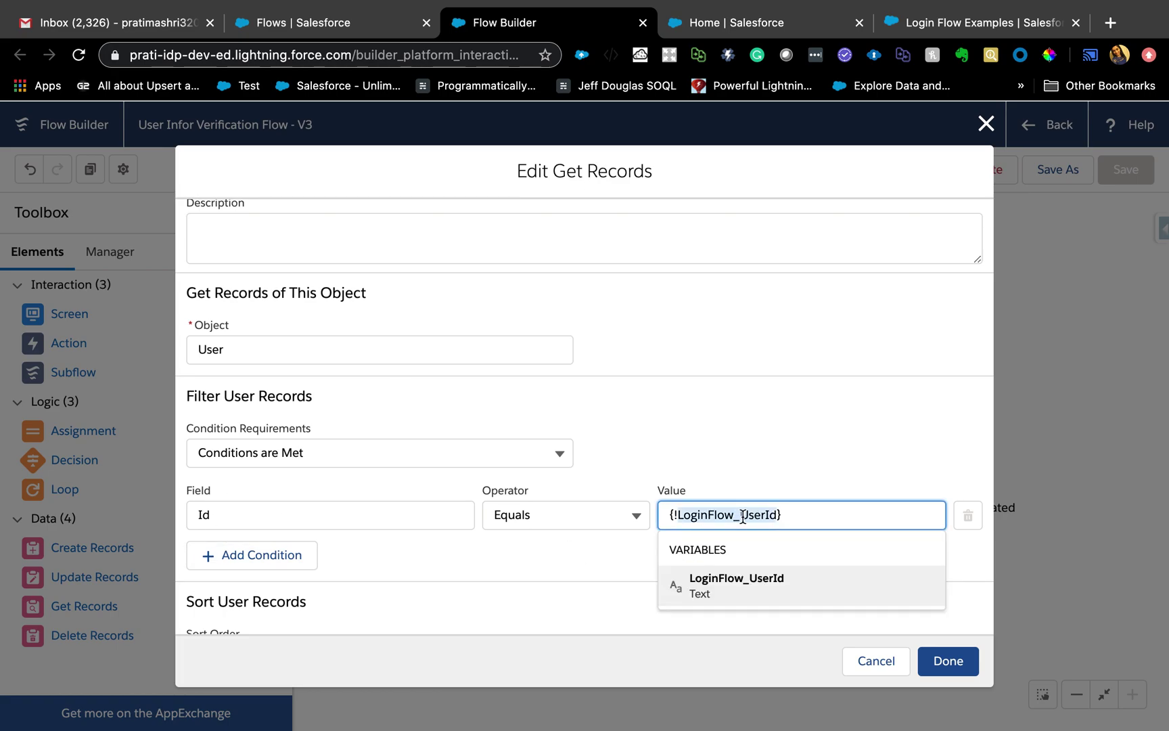
left_click(579, 580)
scroll(579, 580, "down", 1)
scroll(579, 580, "down", 3)
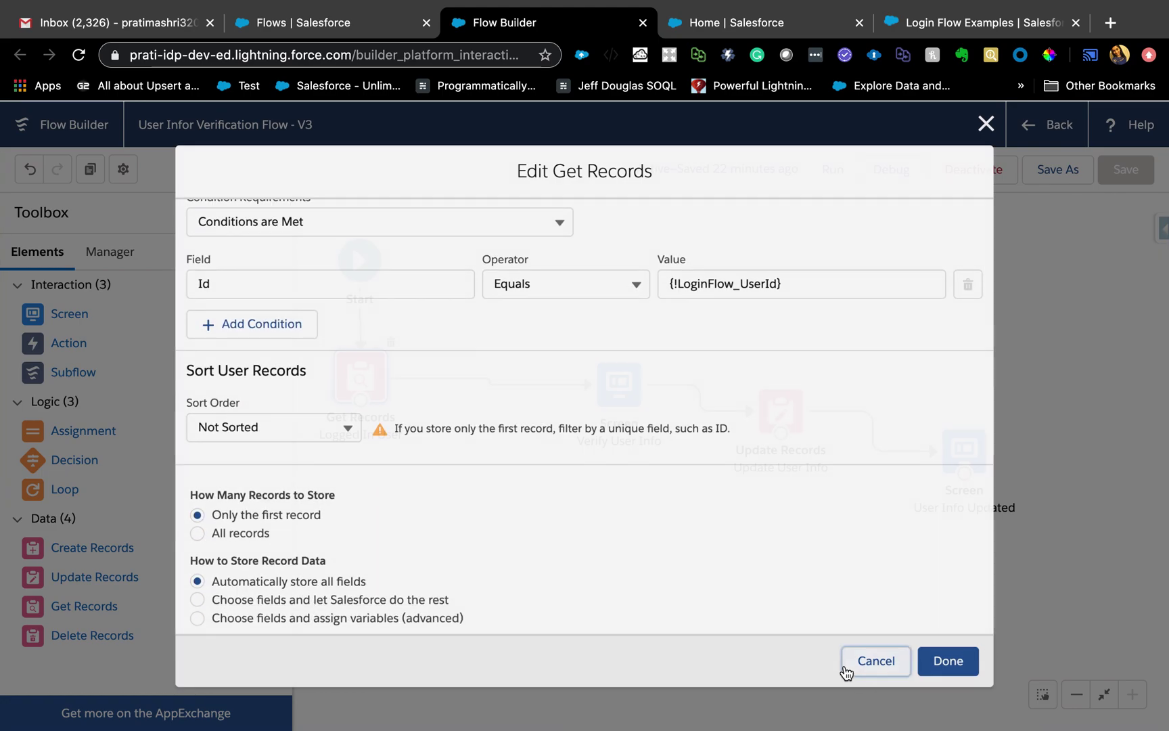
left_click(847, 667)
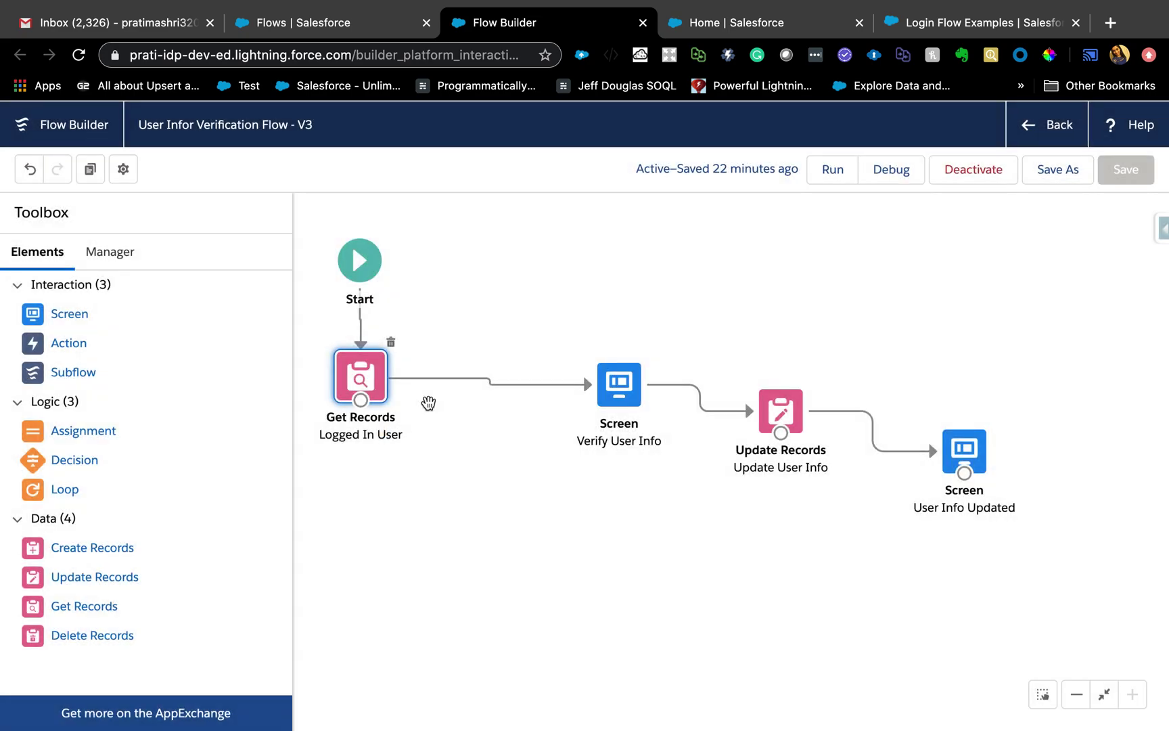
left_click(103, 251)
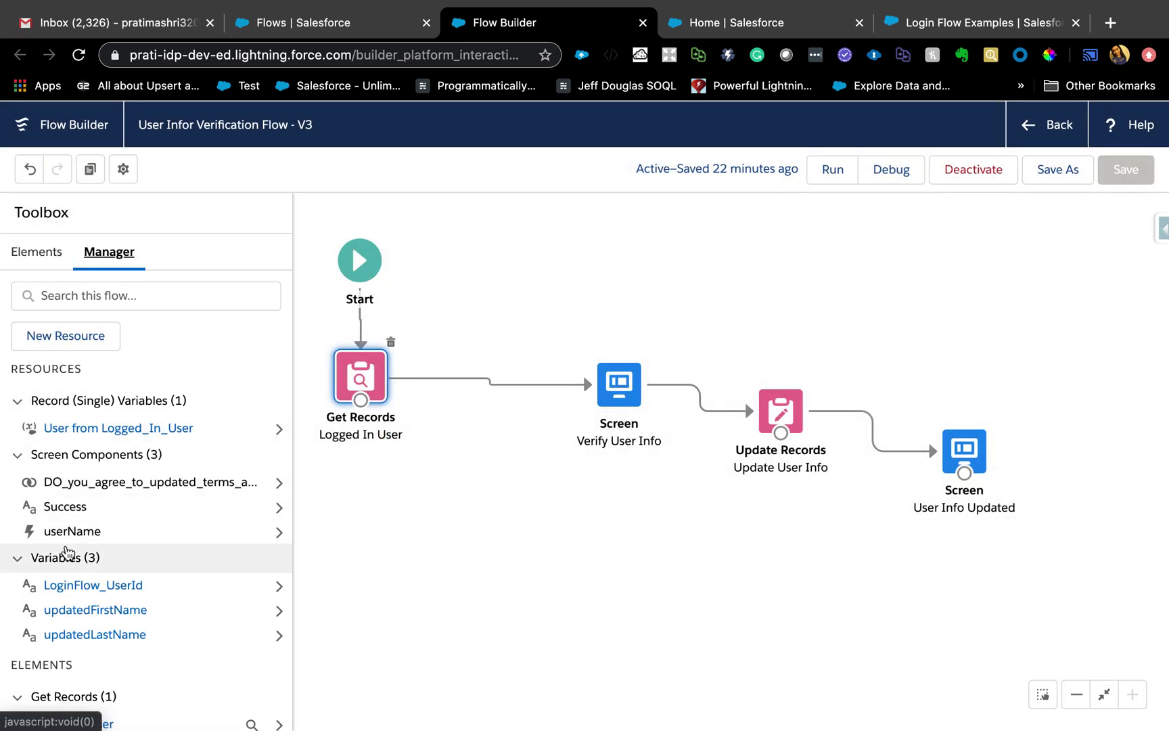
Browse the flow's resources and view LoginFlow_UserId's details and usage.
scroll(86, 596, "down", 3)
scroll(87, 594, "down", 2)
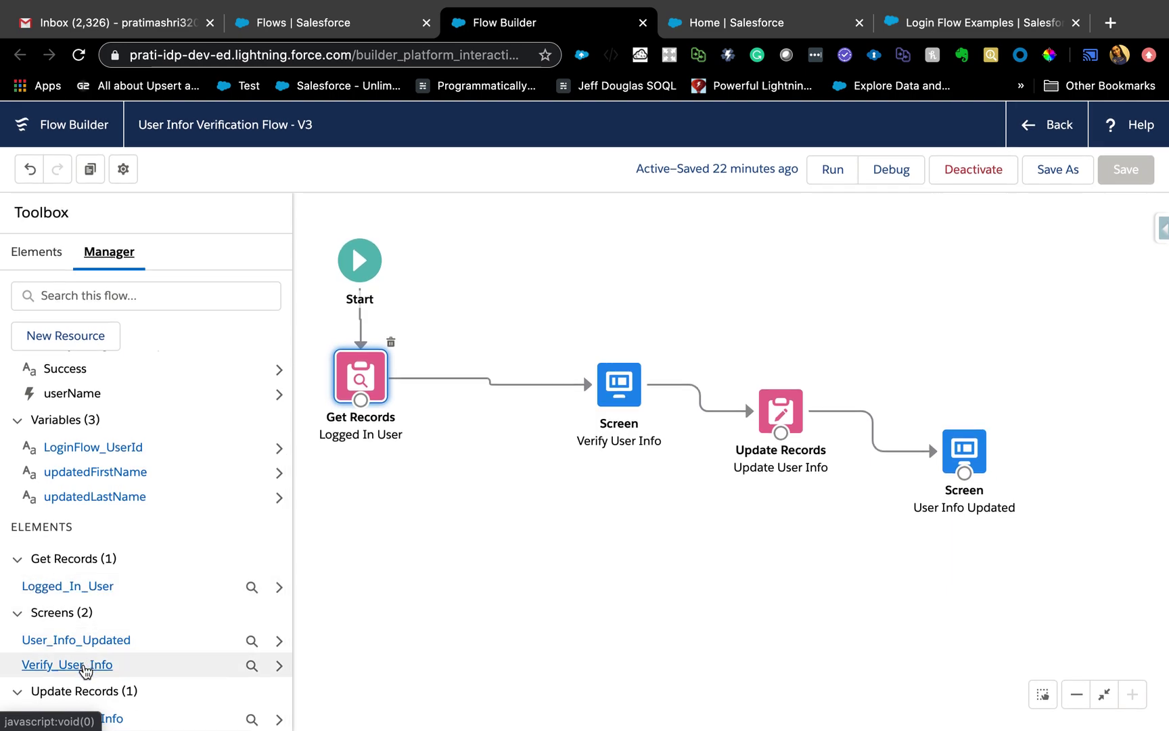
scroll(86, 666, "up", 4)
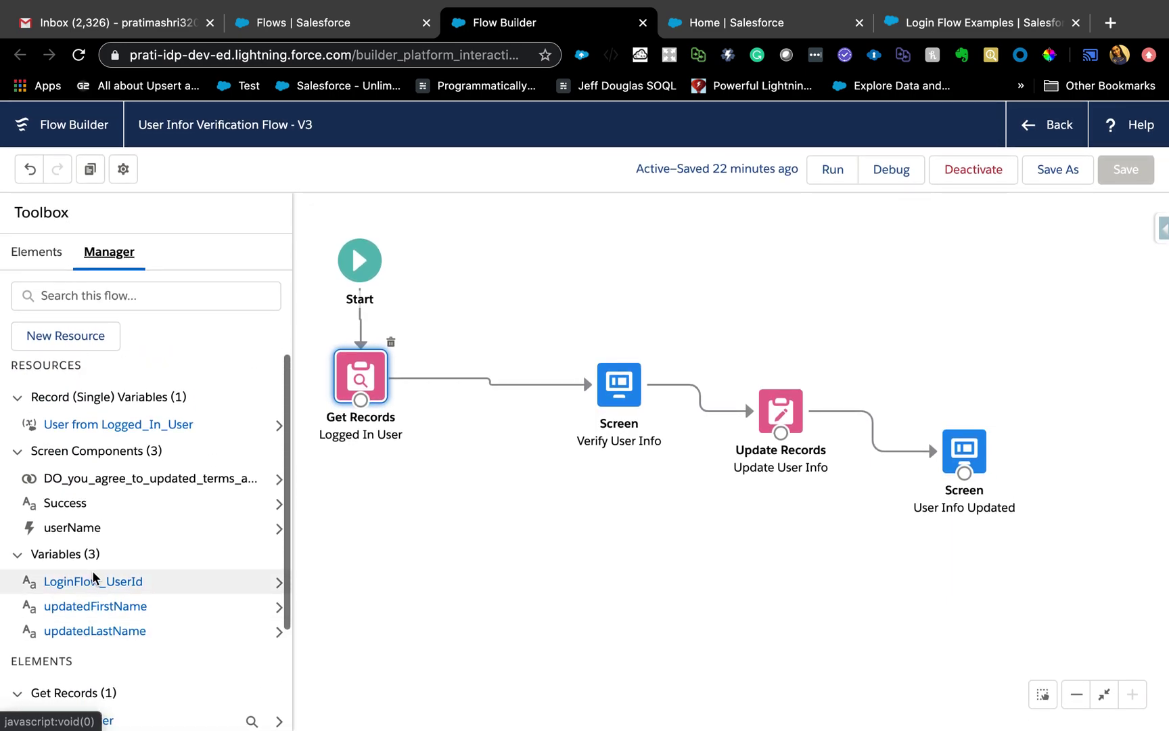
scroll(95, 542, "down", 4)
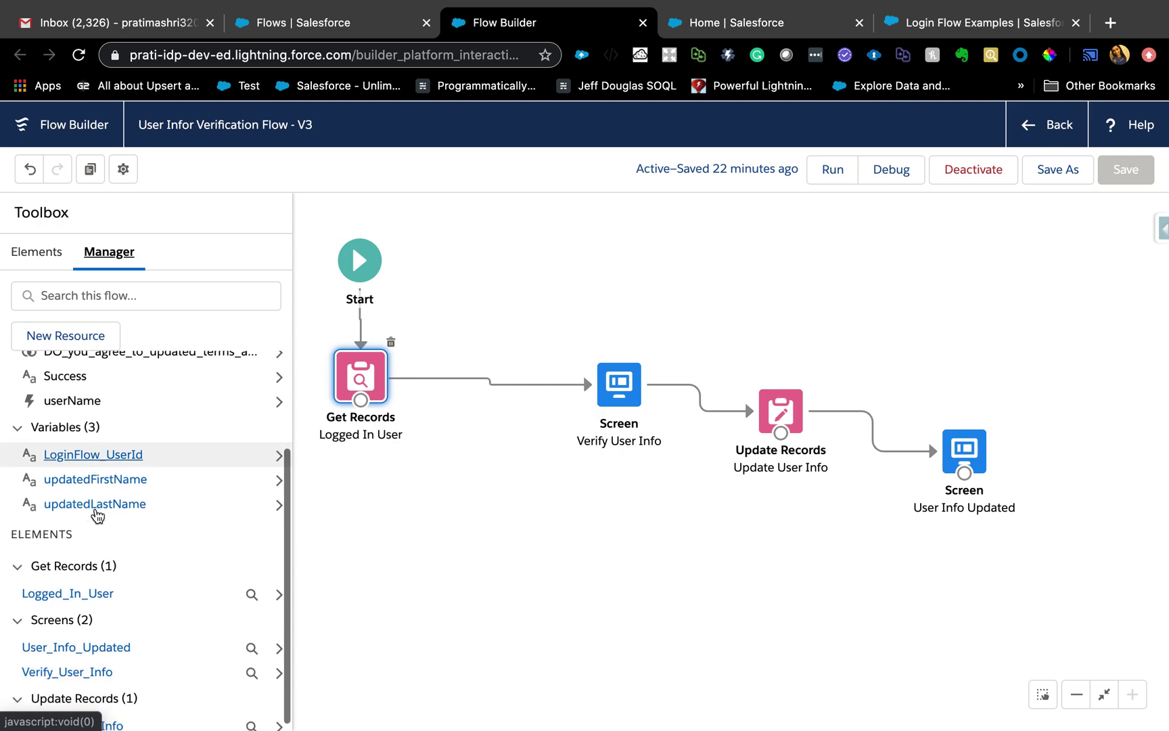
scroll(101, 690, "up", 4)
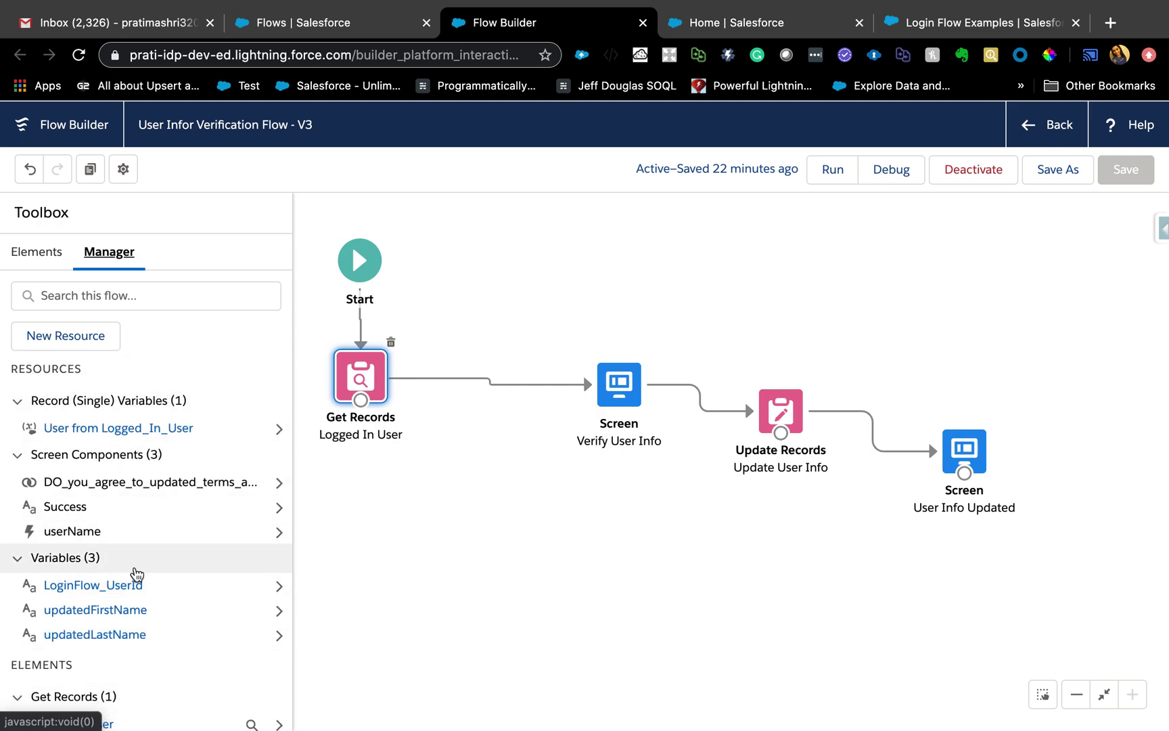
scroll(135, 574, "down", 1)
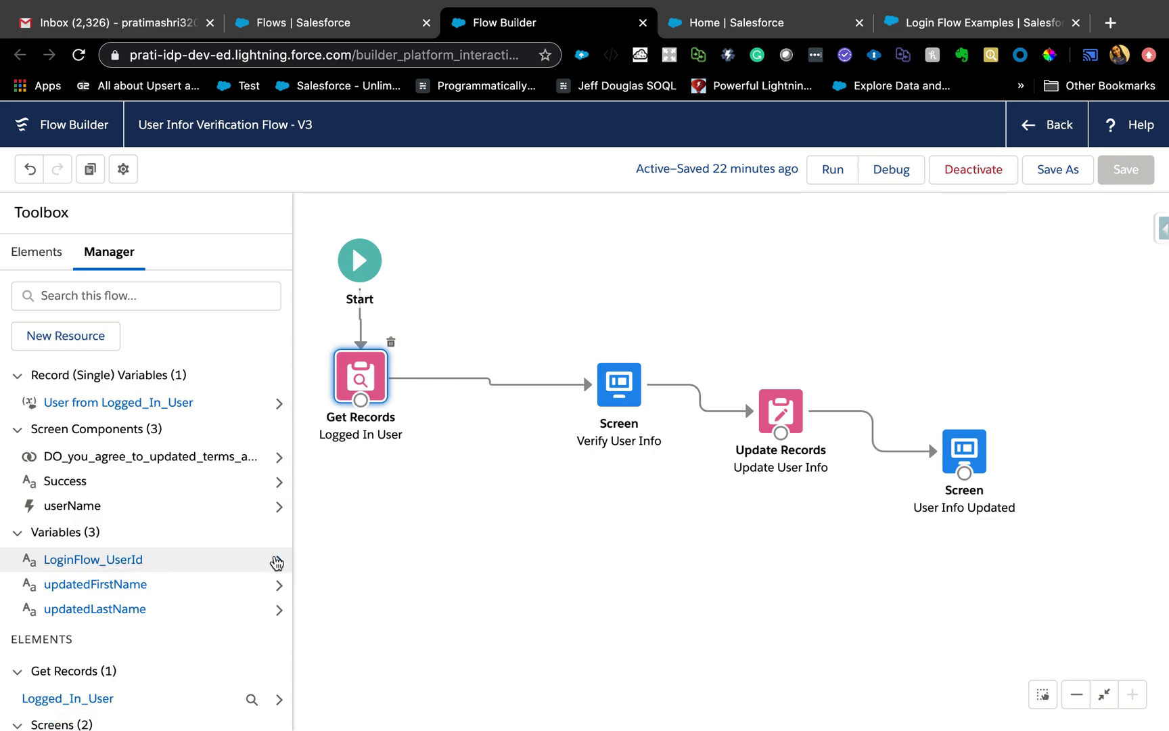
left_click(279, 561)
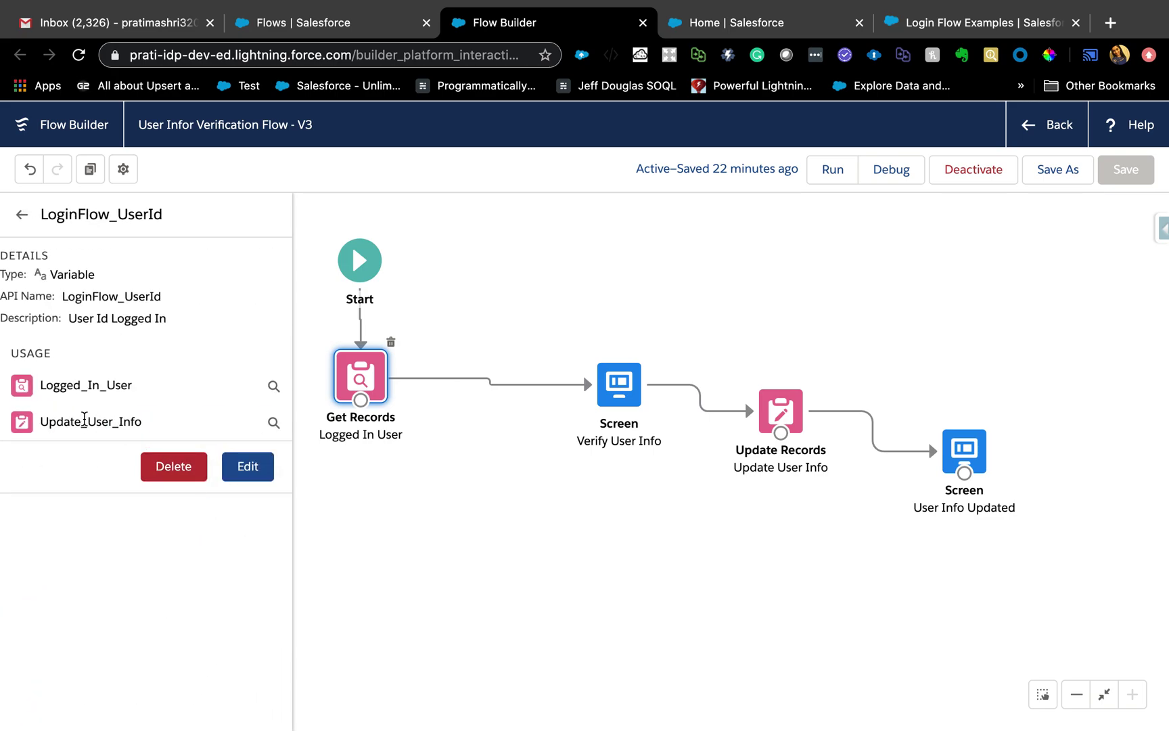
left_click(21, 212)
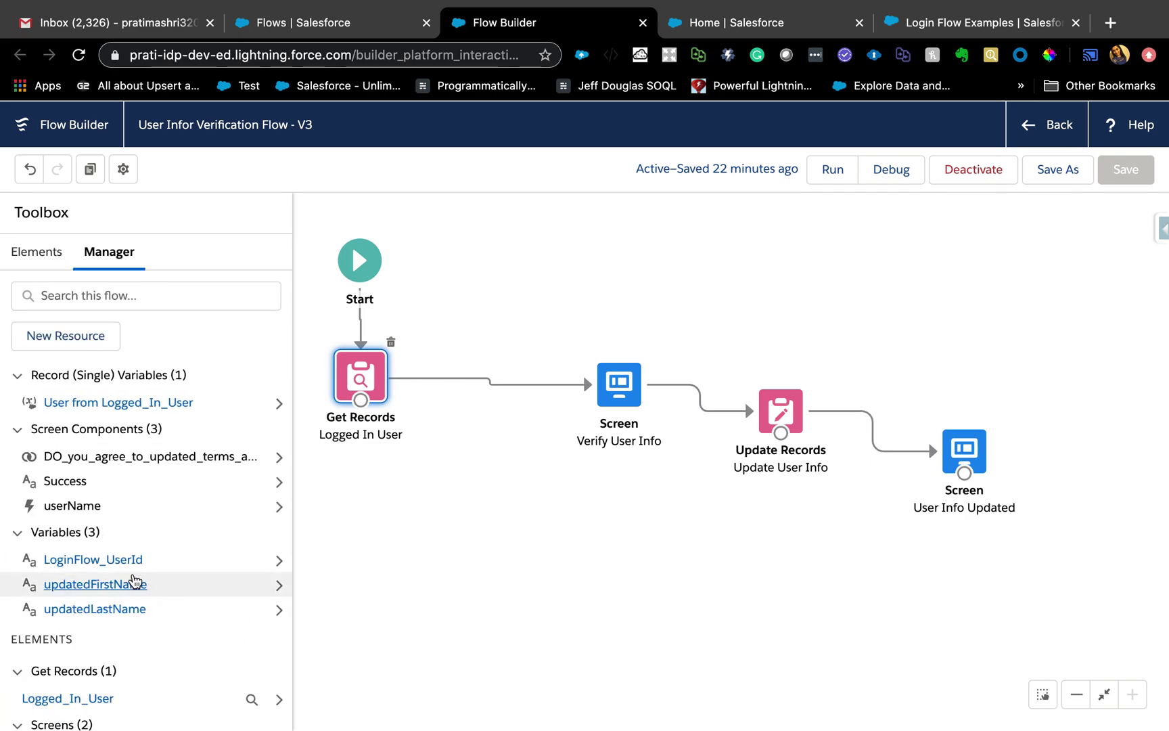
Check LoginFlow_UserId is a Text input/output variable and close its editor unchanged.
left_click(120, 561)
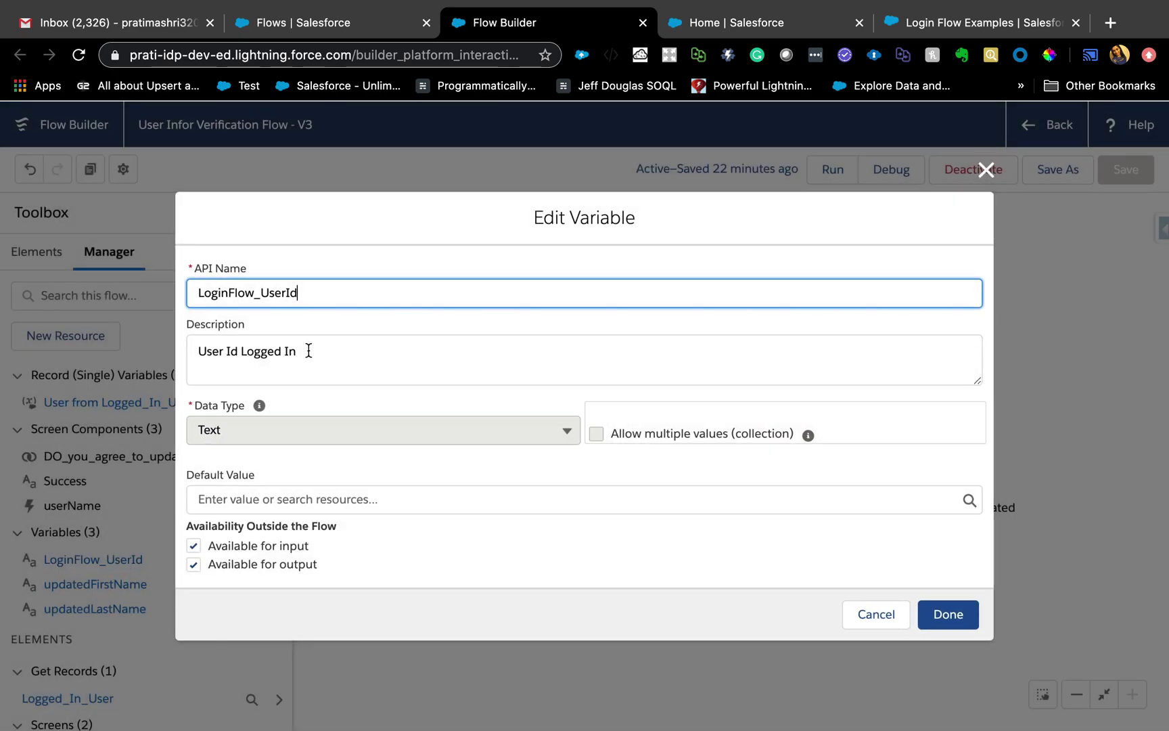
double_click(258, 292)
left_click(260, 293)
left_click(985, 171)
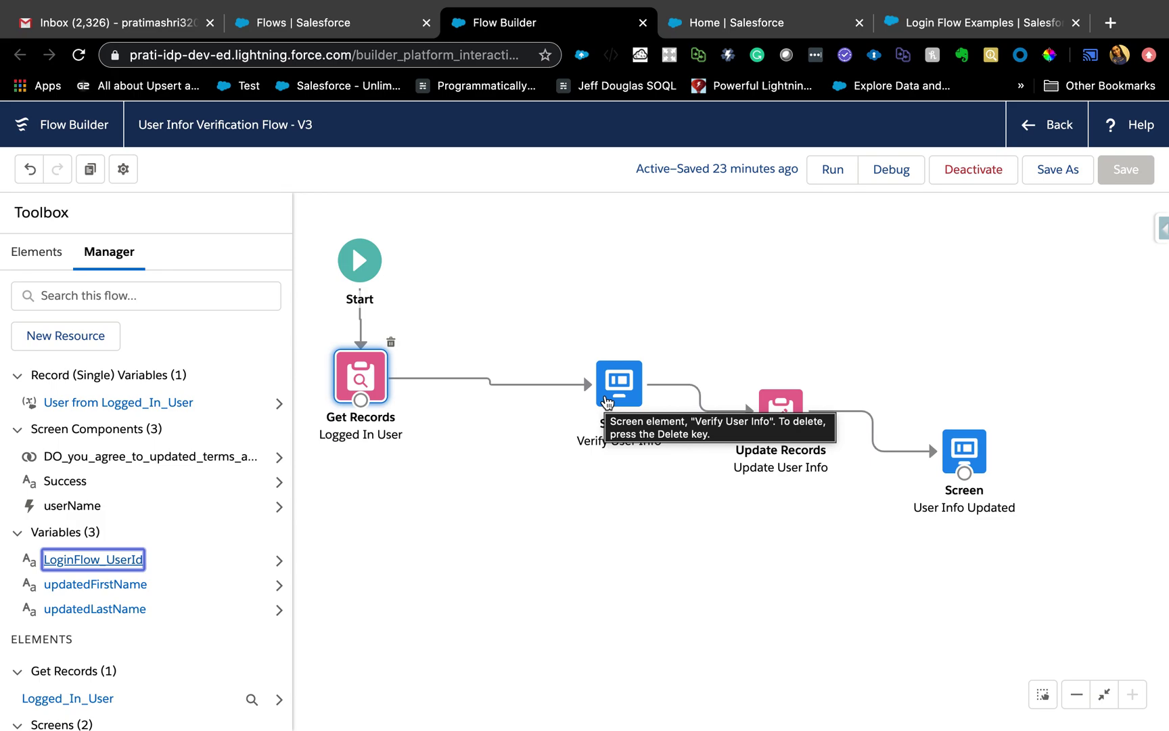
left_click(628, 399)
double_click(628, 399)
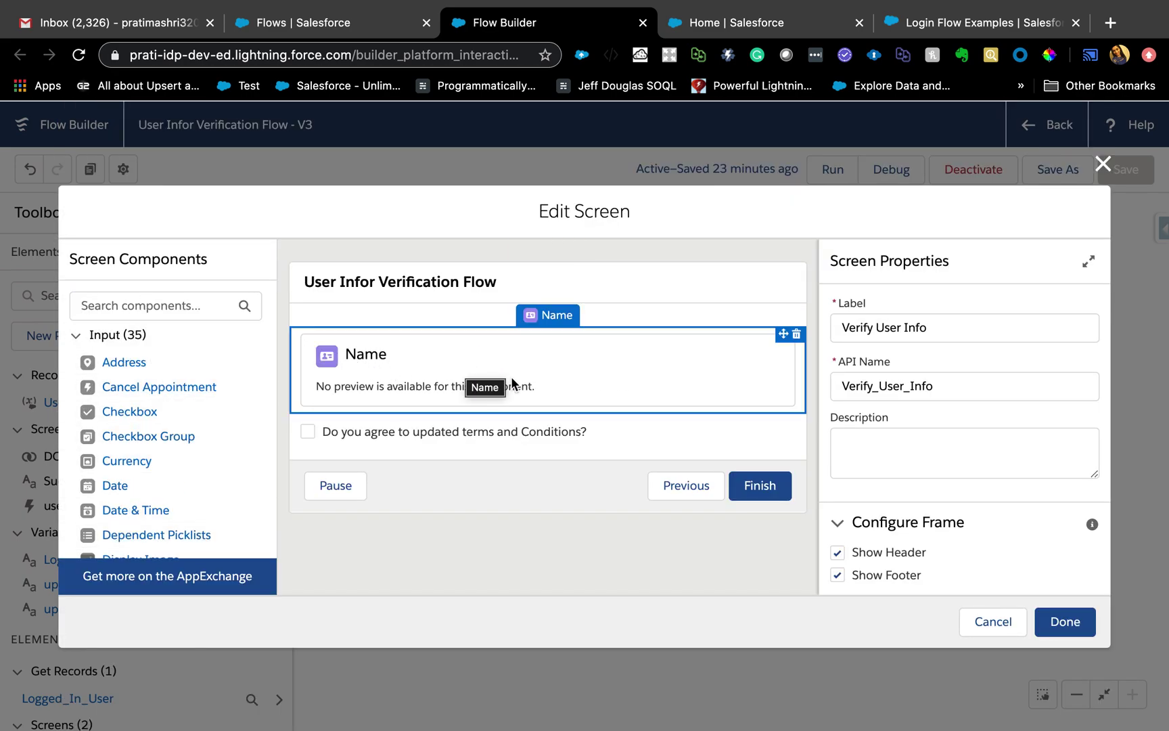
scroll(931, 449, "down", 2)
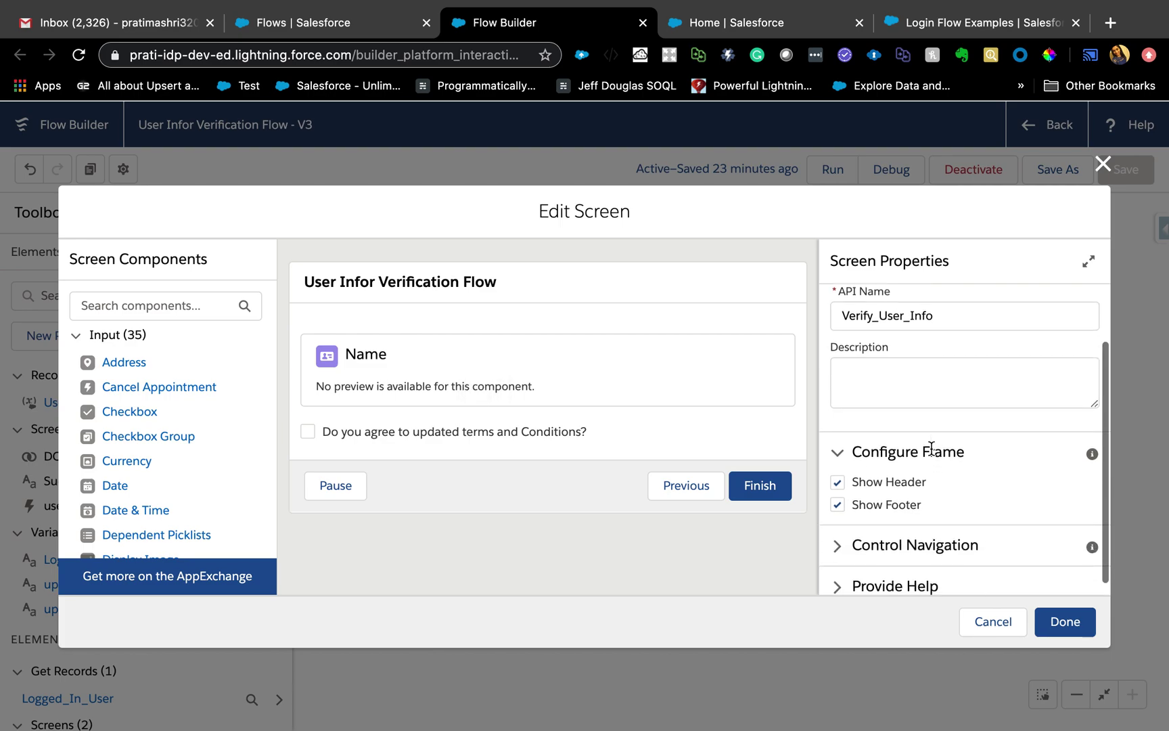
scroll(931, 449, "down", 1)
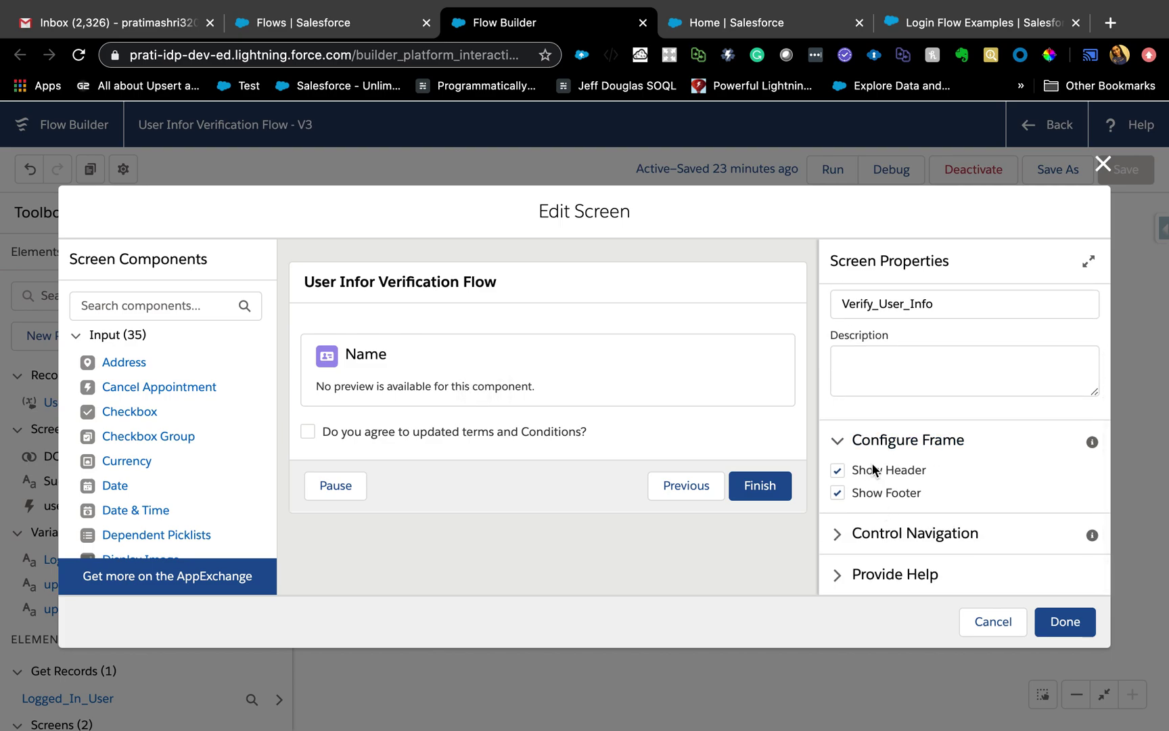
left_click(896, 535)
scroll(916, 549, "down", 3)
scroll(916, 549, "down", 10)
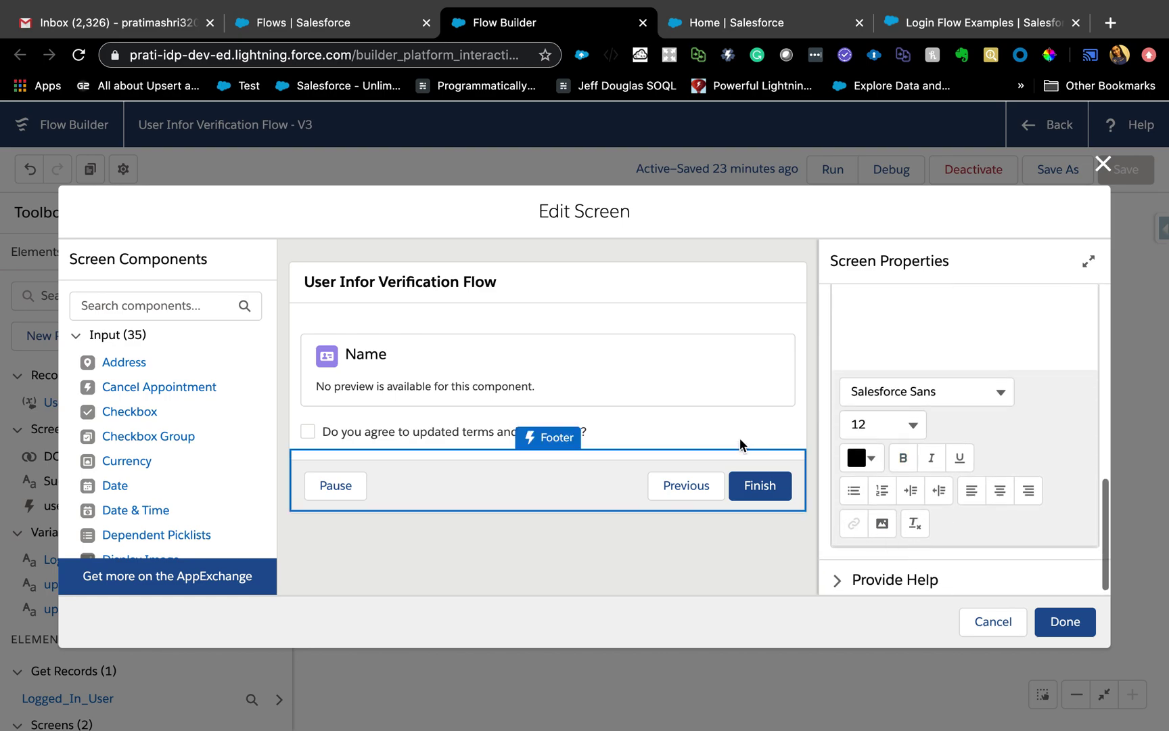
left_click(701, 380)
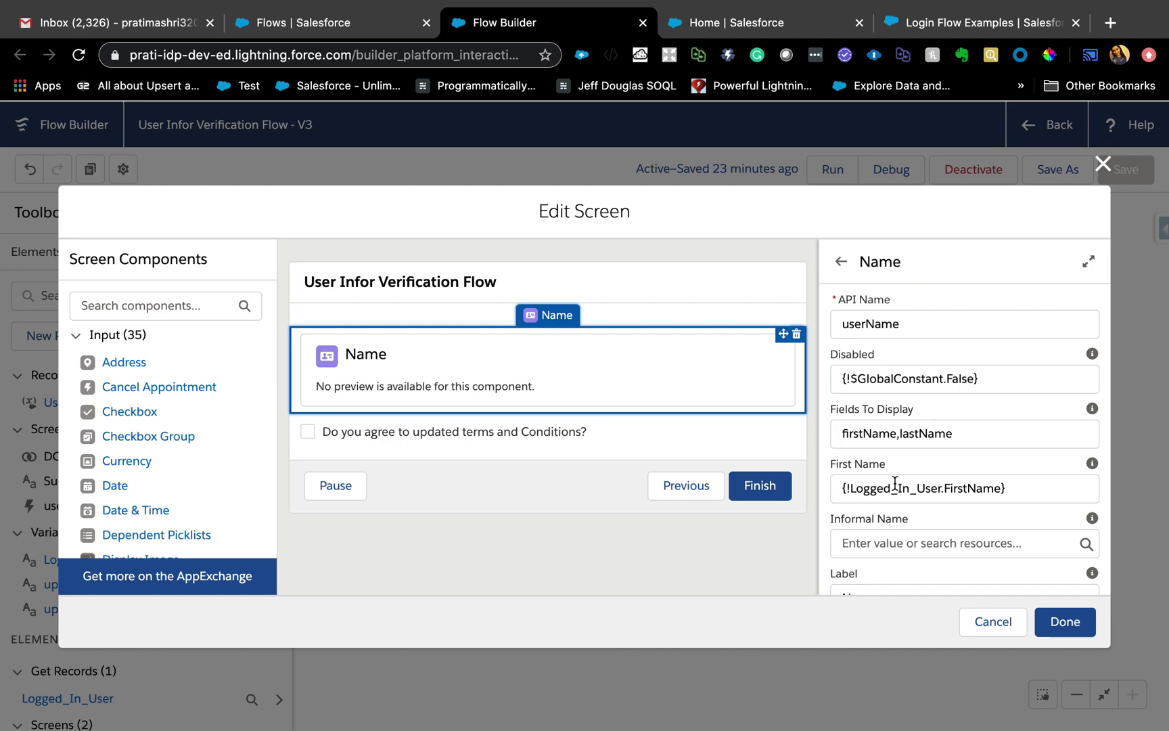
left_click(1022, 490)
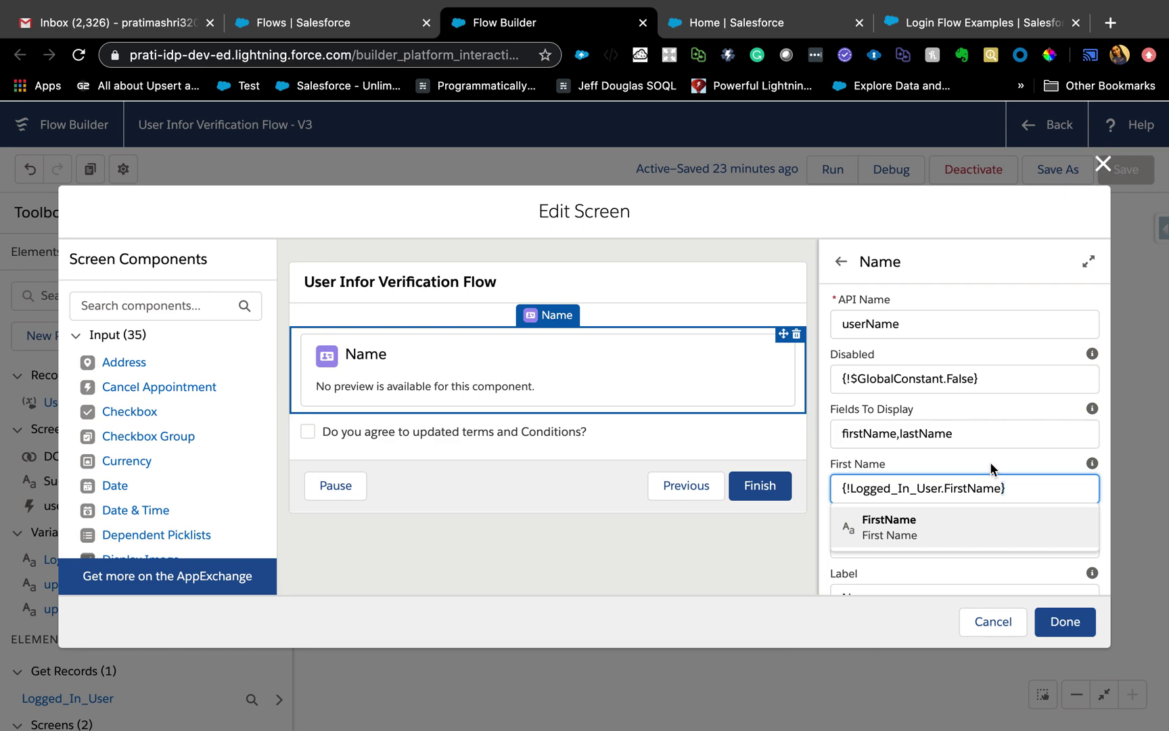
left_click(958, 487)
scroll(958, 485, "down", 5)
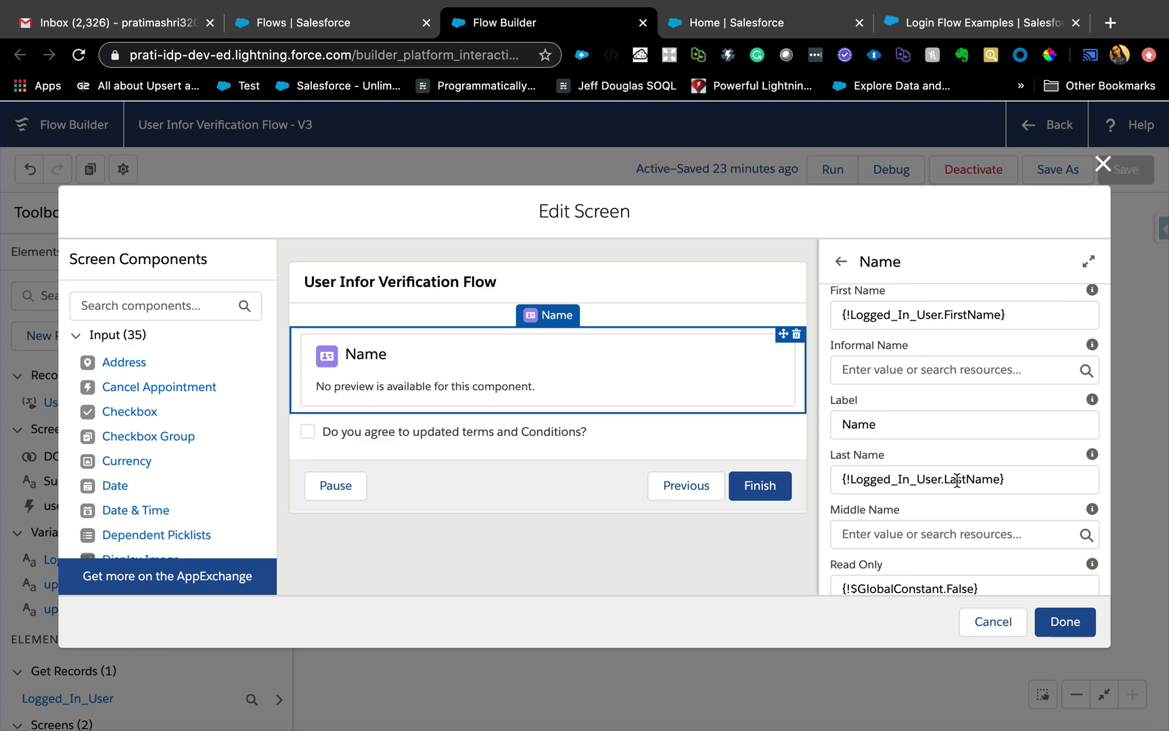
left_click(700, 430)
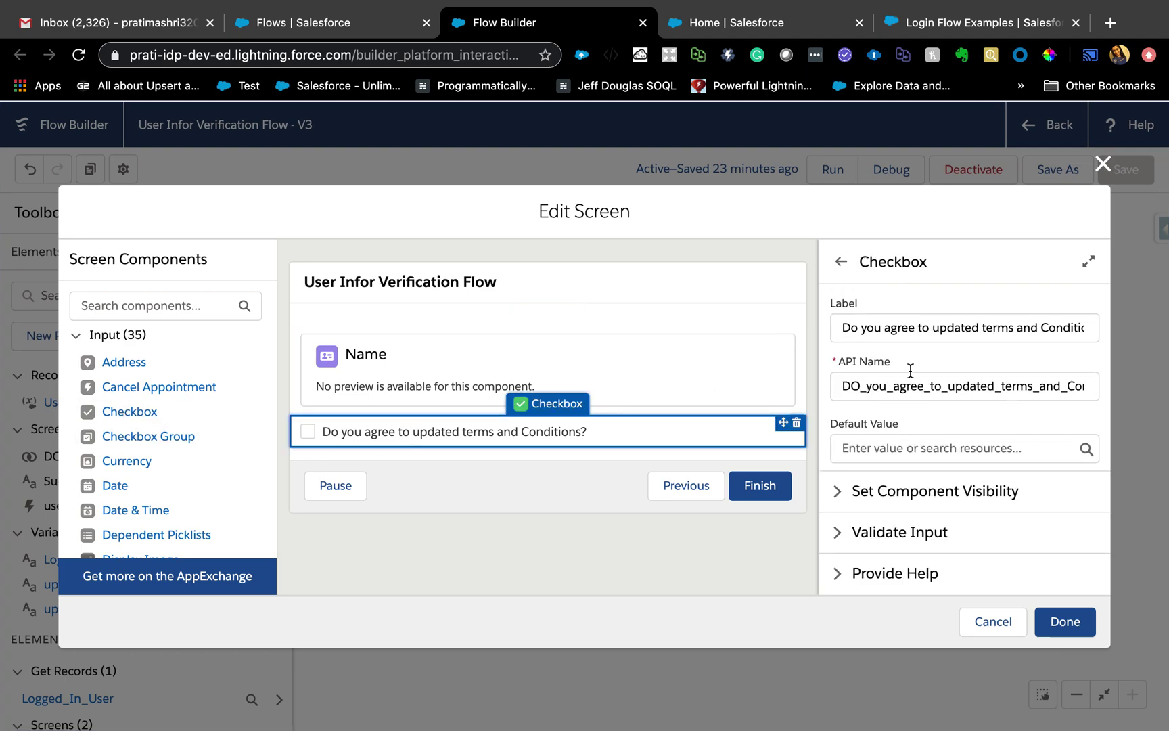
triple_click(940, 325)
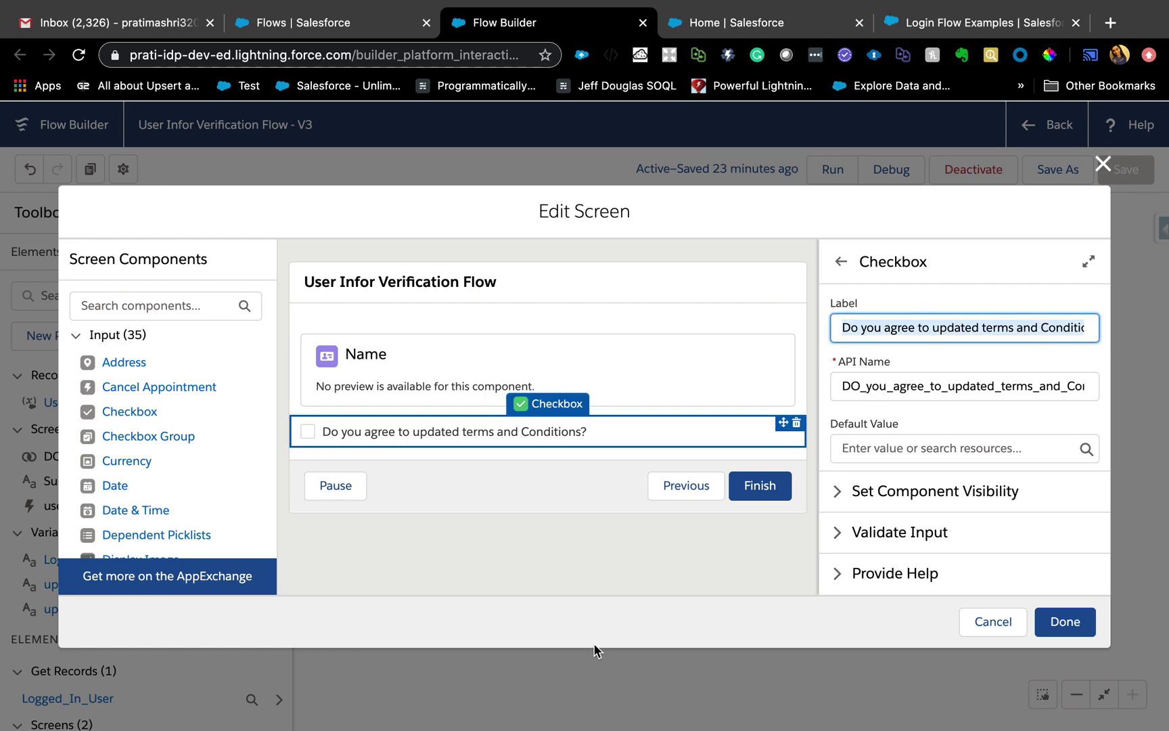
left_click(466, 559)
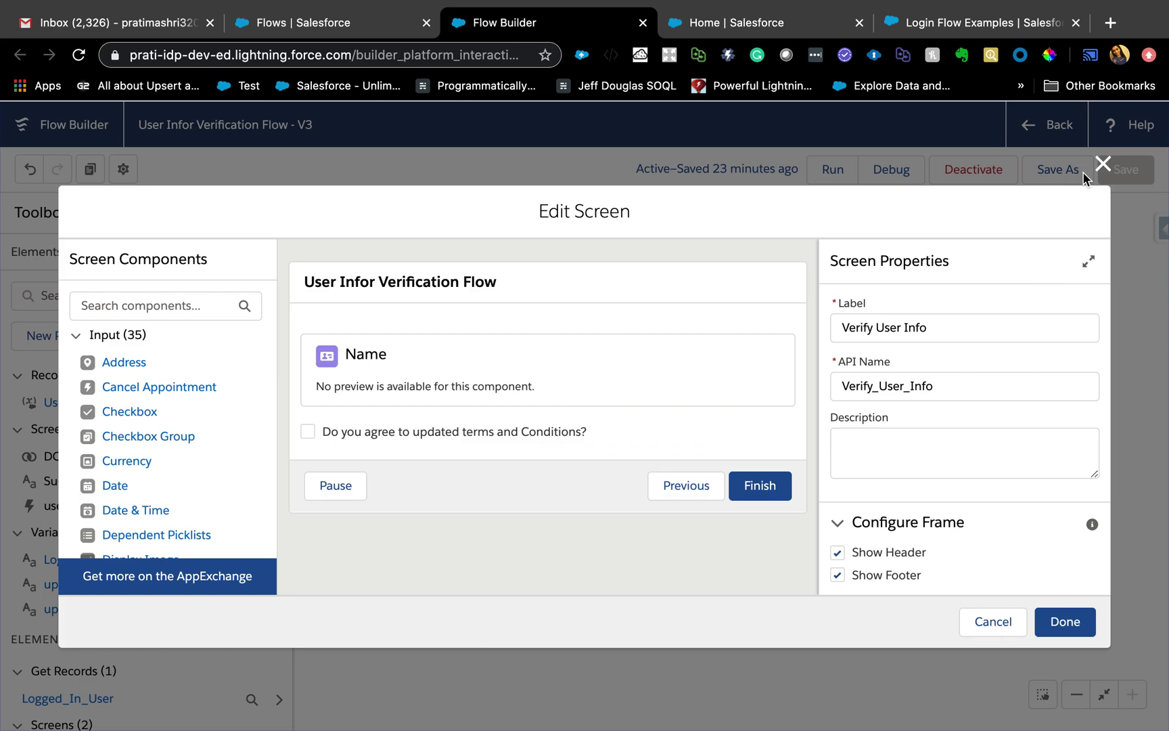
left_click(1103, 163)
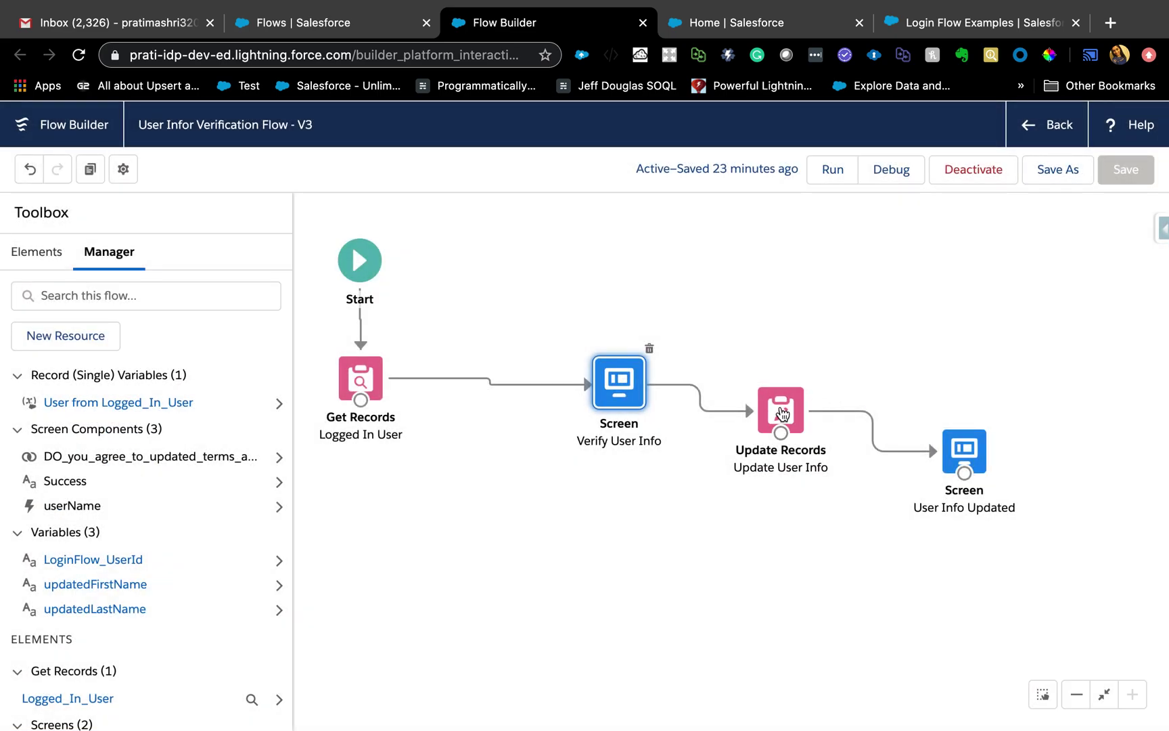
double_click(780, 413)
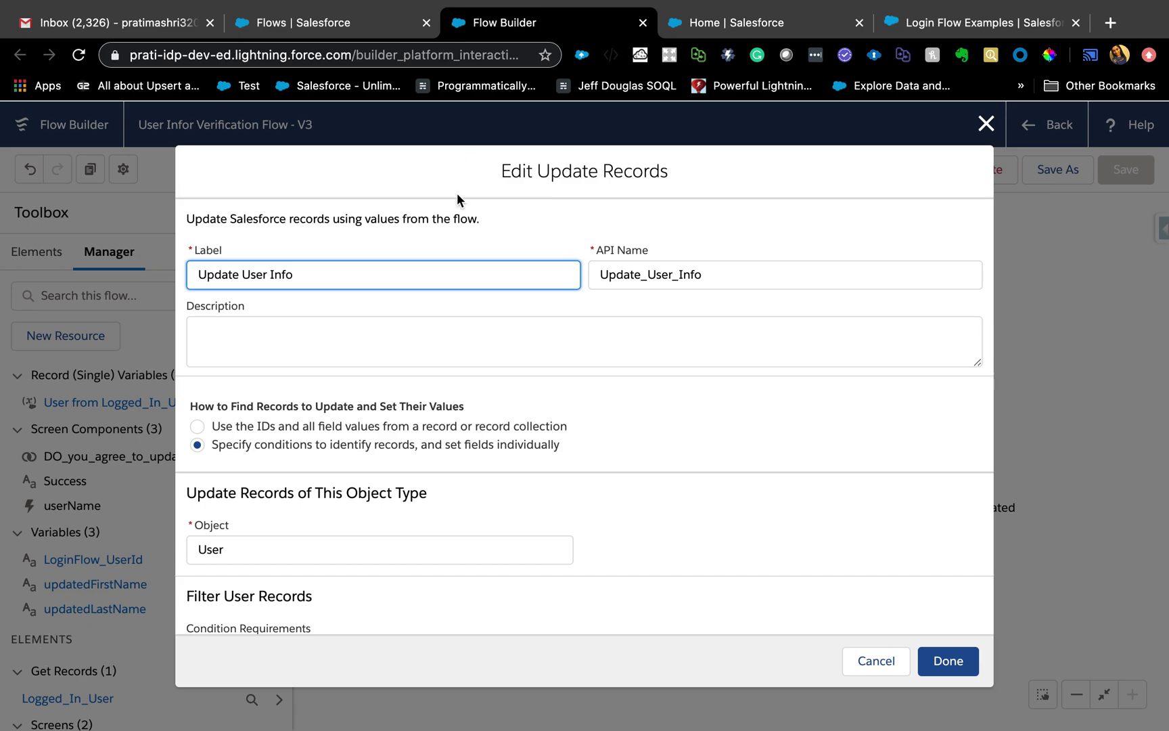
scroll(347, 538, "down", 5)
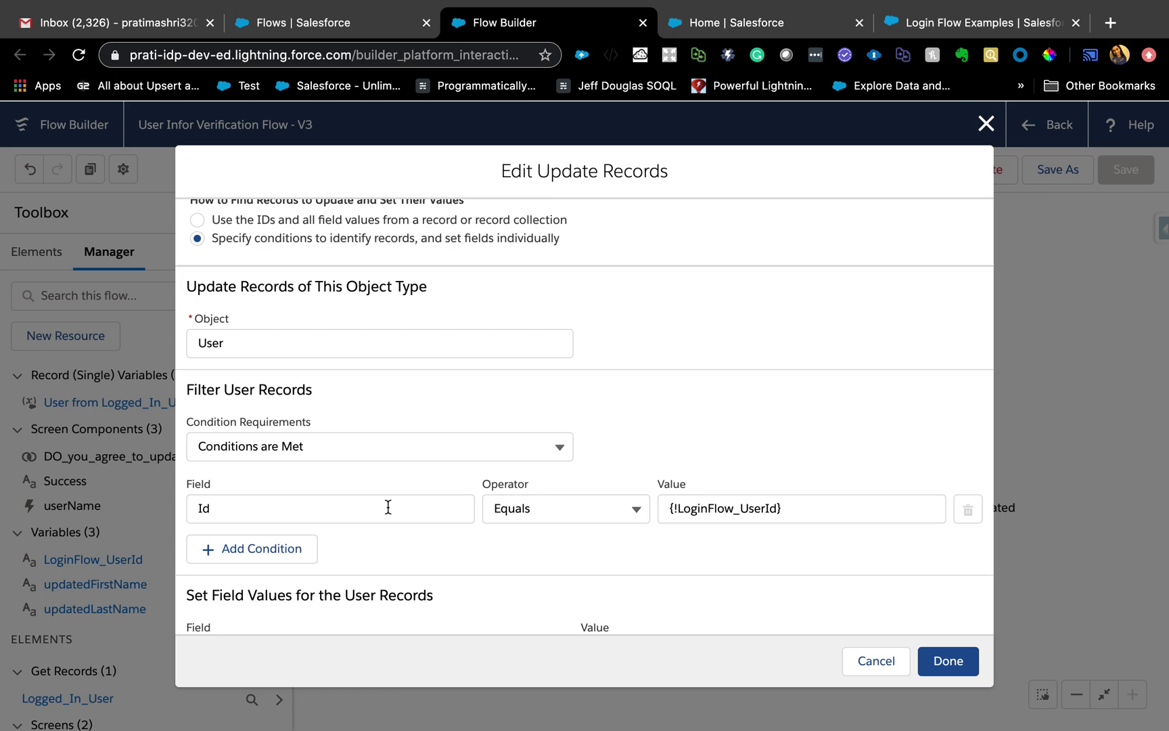
scroll(746, 504, "down", 5)
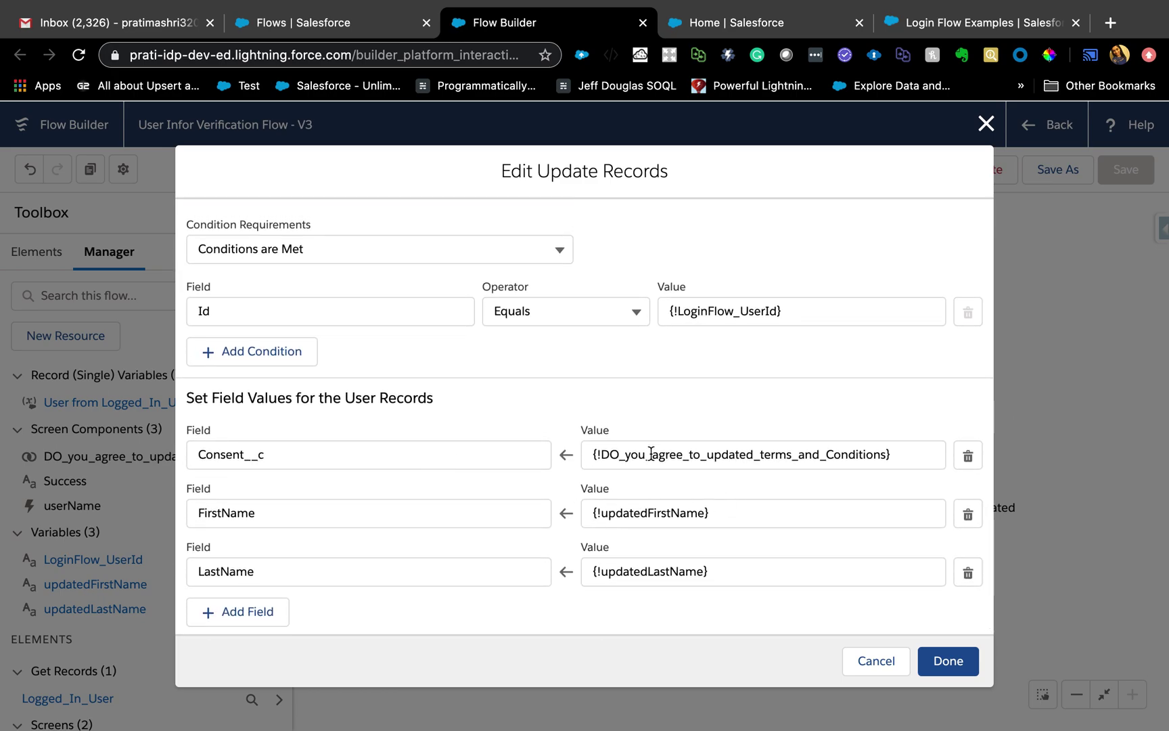
left_click(655, 463)
left_click(815, 414)
left_click(886, 663)
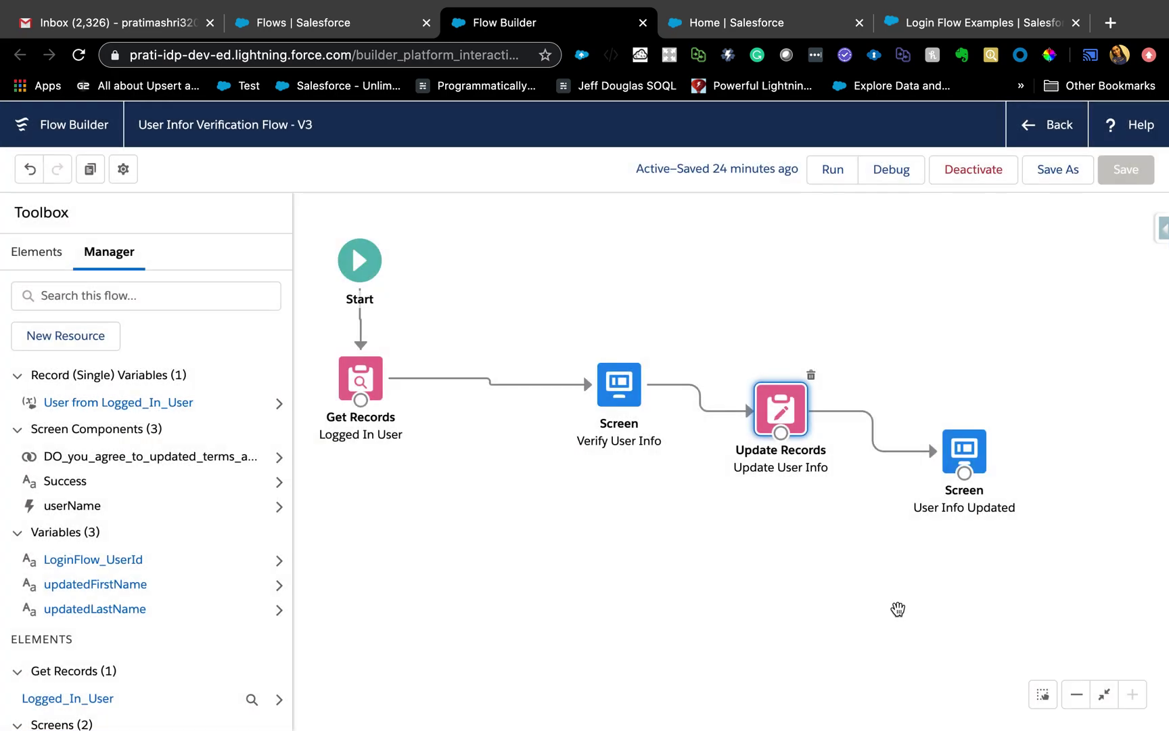
Review the User Info Updated screen's success message, then return to the Setup Flows list.
double_click(963, 453)
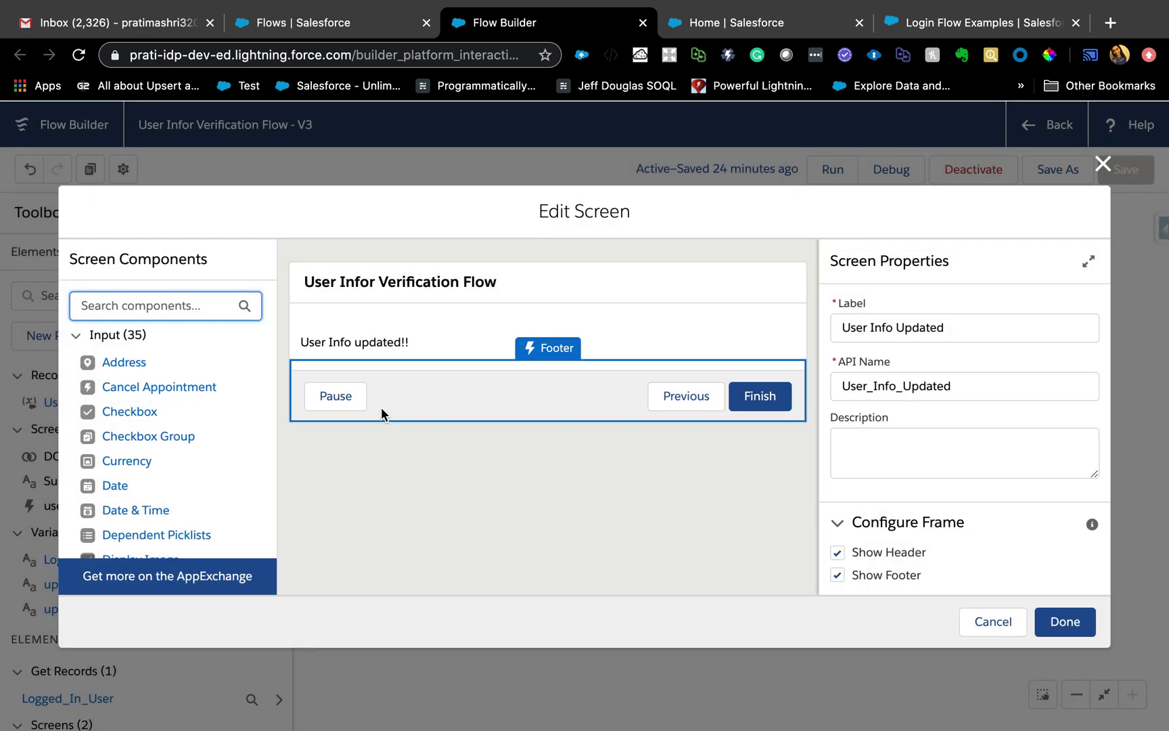
left_click(397, 342)
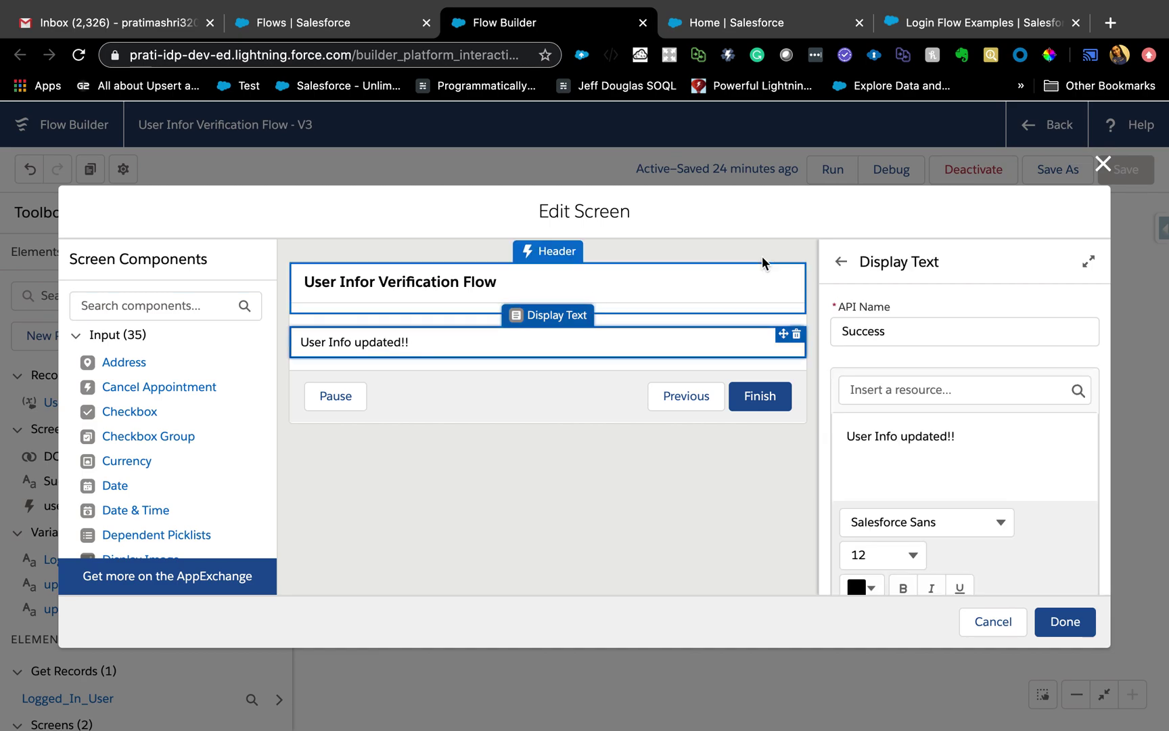
left_click(1103, 168)
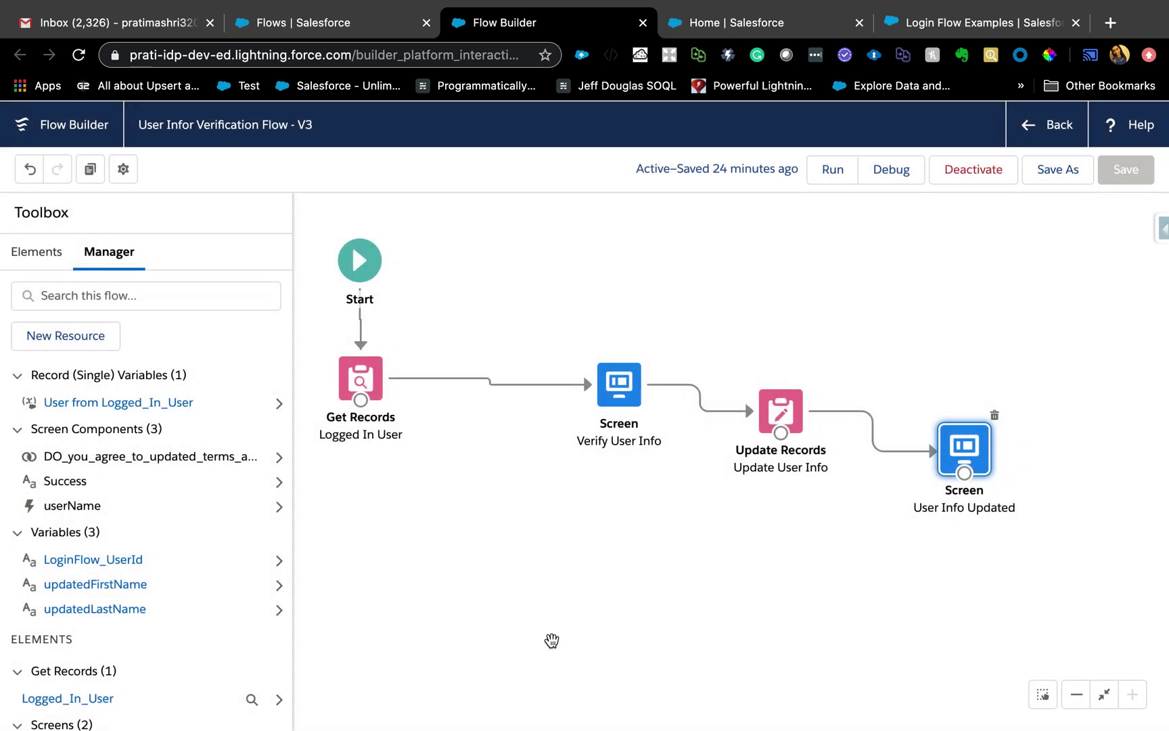
left_click(332, 28)
left_click(126, 262)
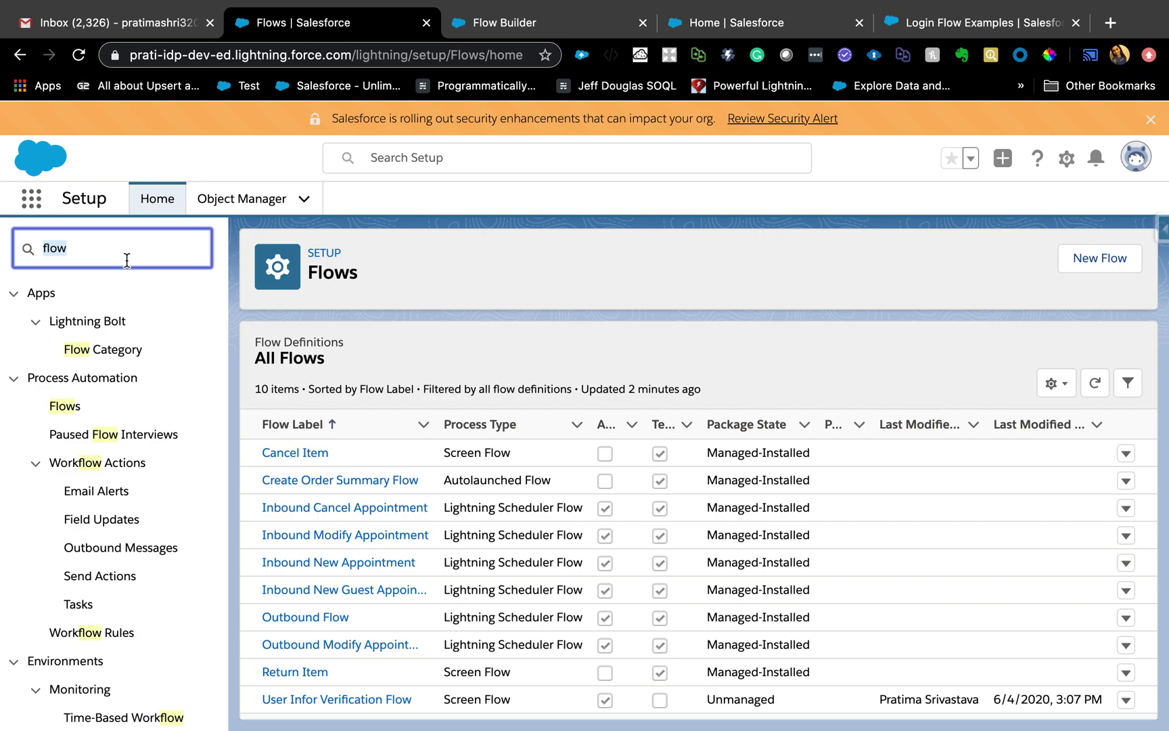
Open Login Flows via Quick Find 'logi' and start a new login flow of type Flow.
type("logi")
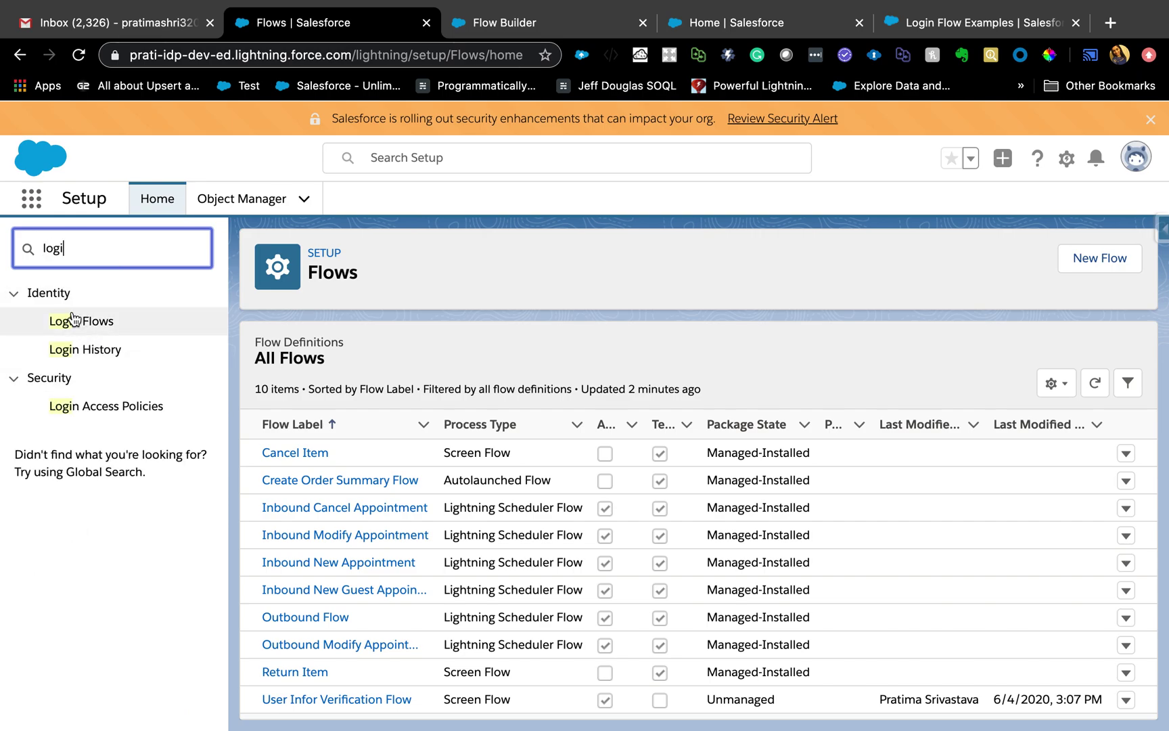
left_click(81, 333)
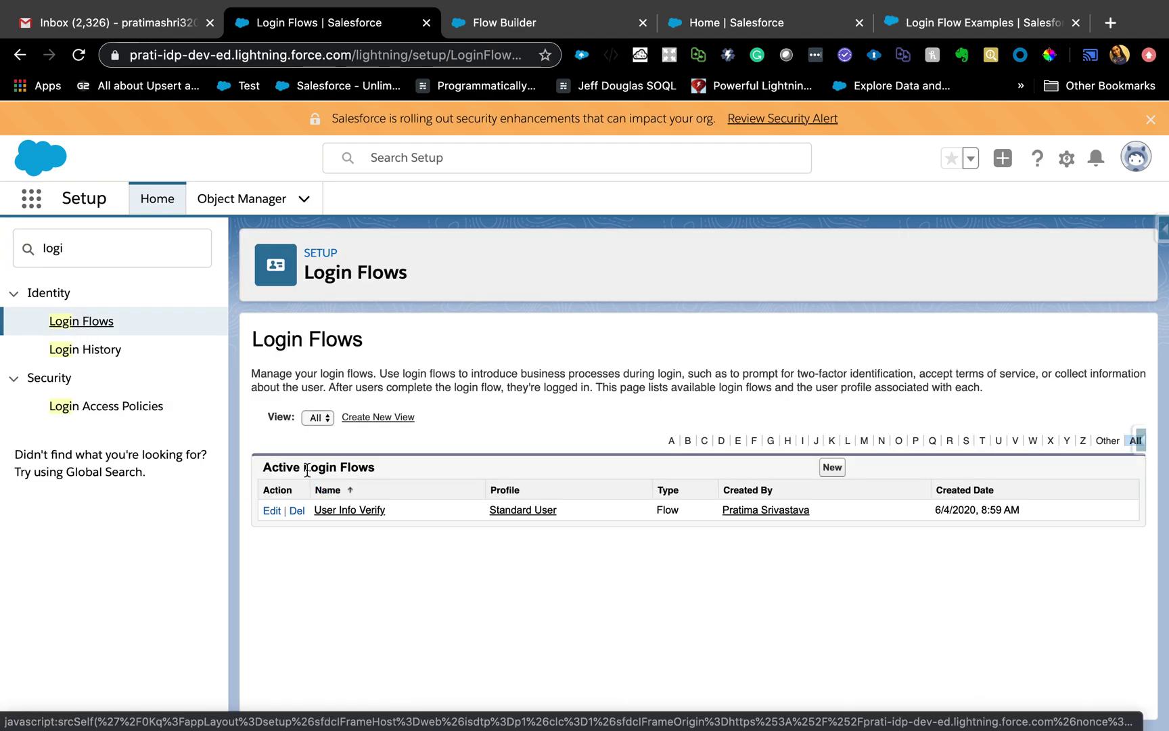
left_click(832, 467)
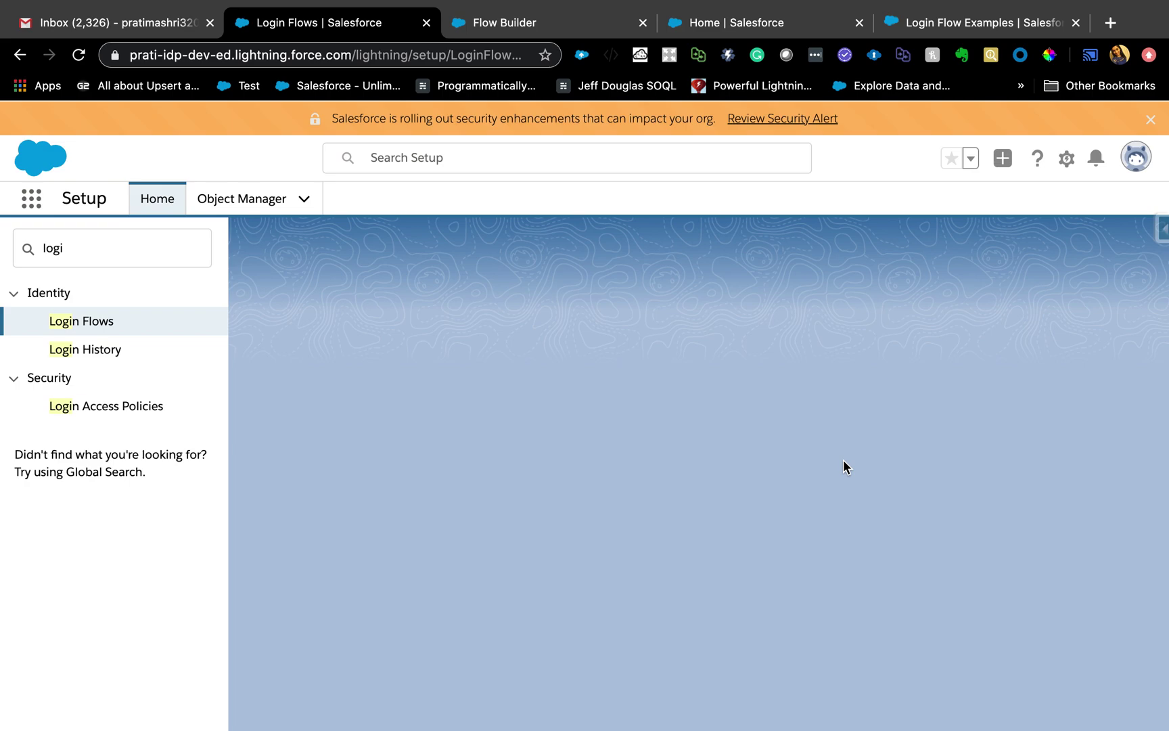
left_click(460, 488)
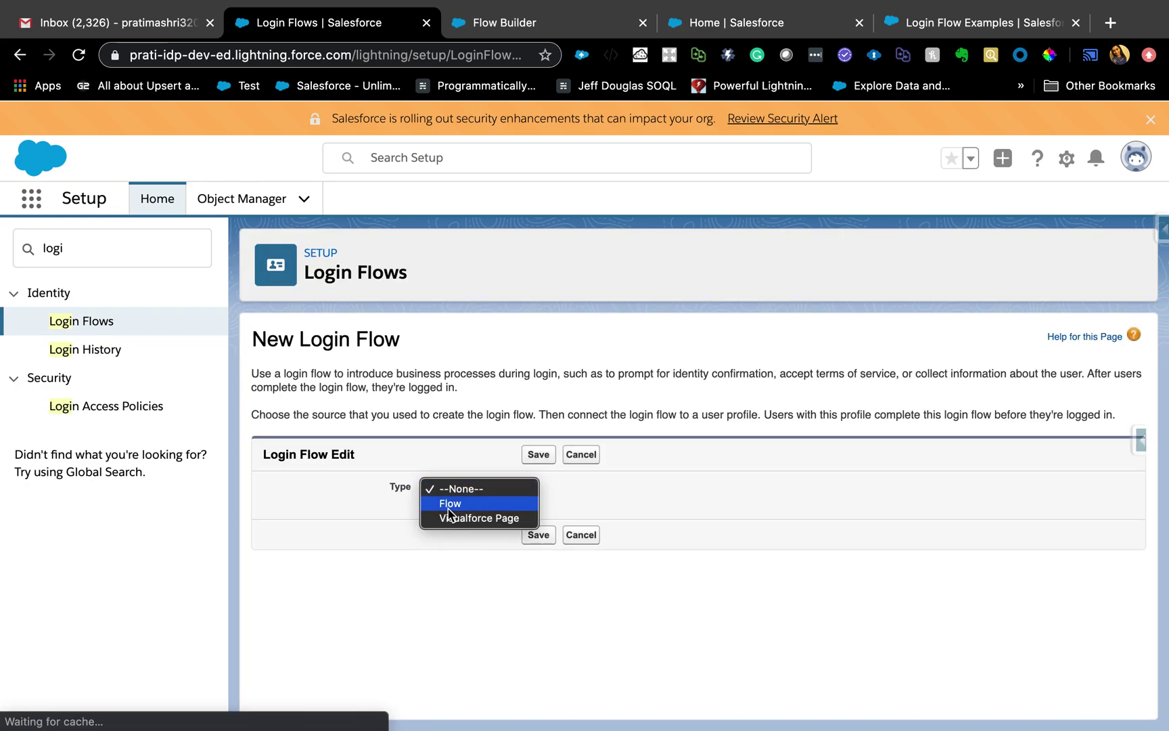
left_click(453, 504)
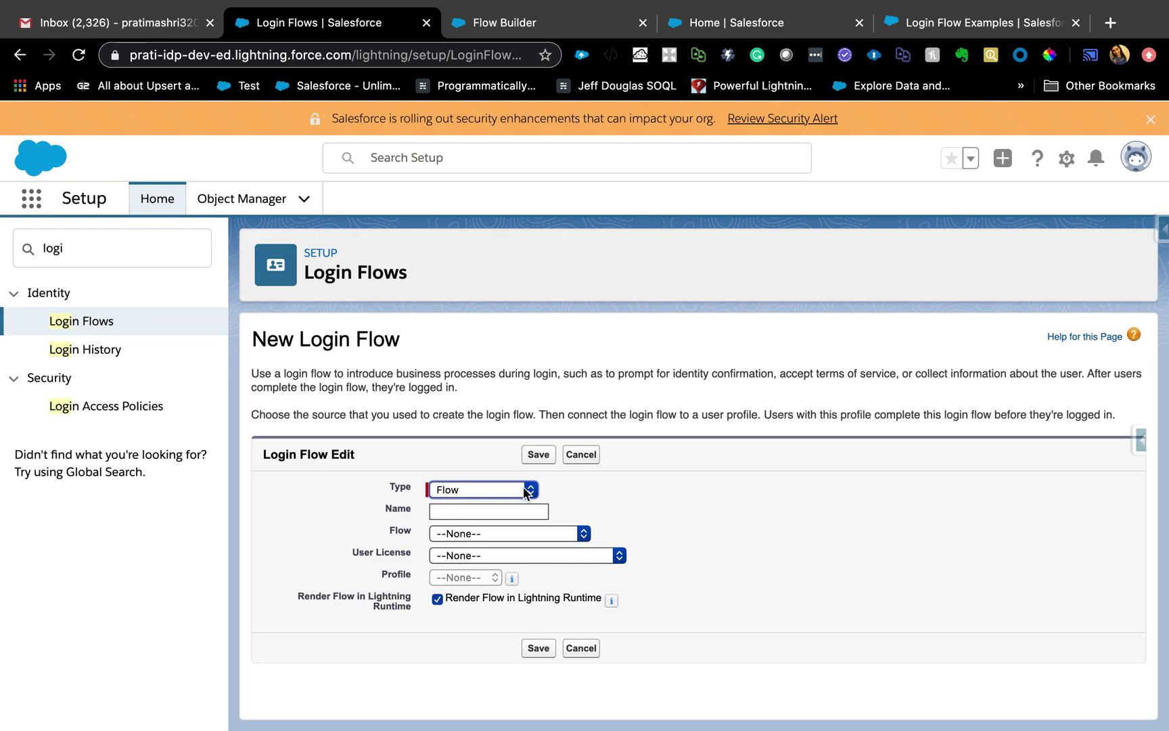
left_click(509, 495)
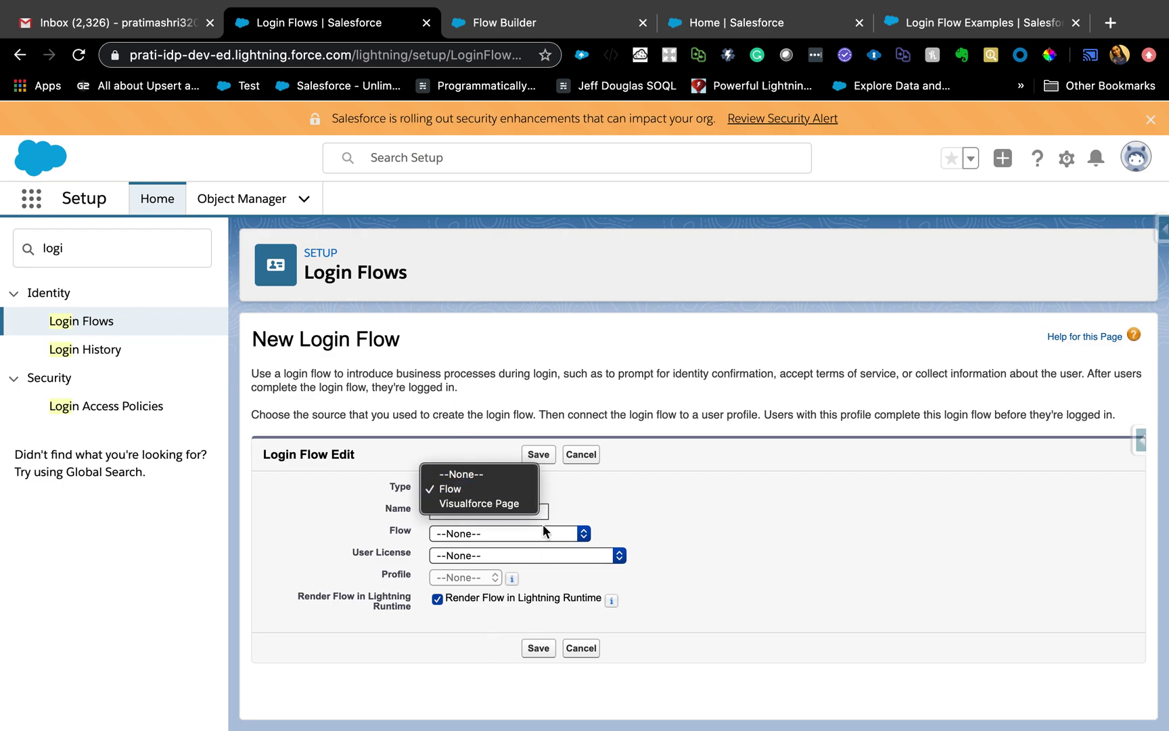
left_click(609, 498)
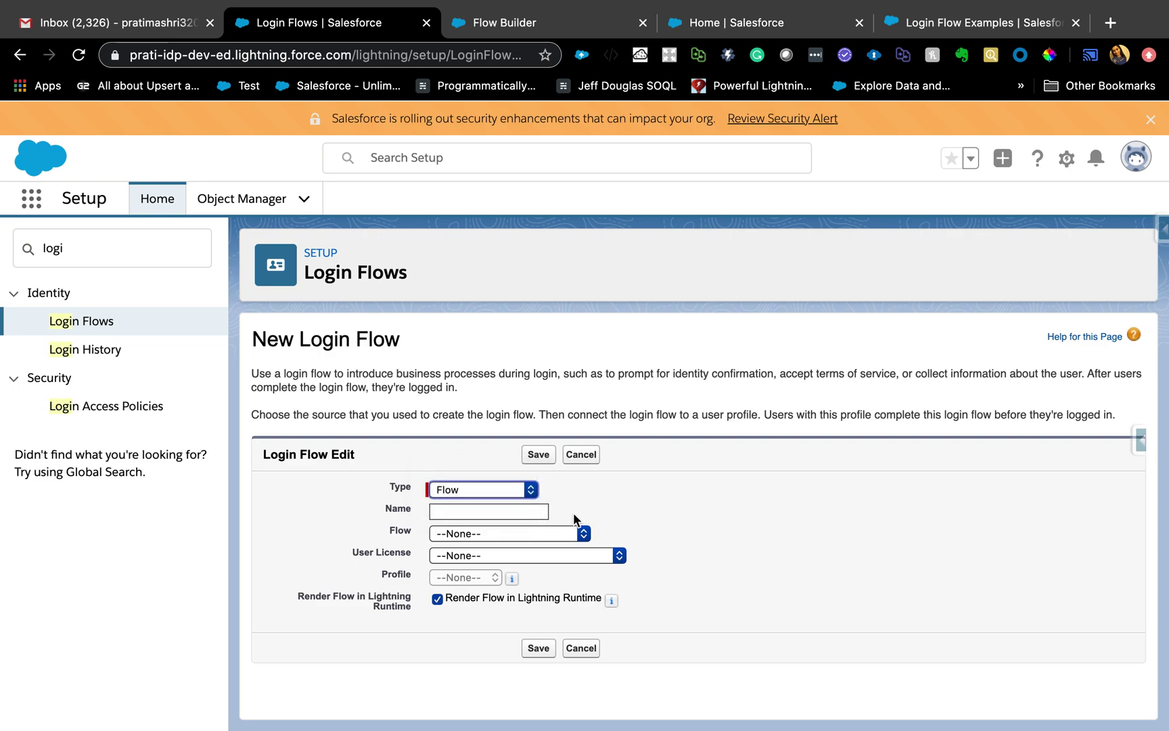
Pick User_Infor_Verification_Flow, browse the user licenses, then cancel the new login flow.
left_click(565, 533)
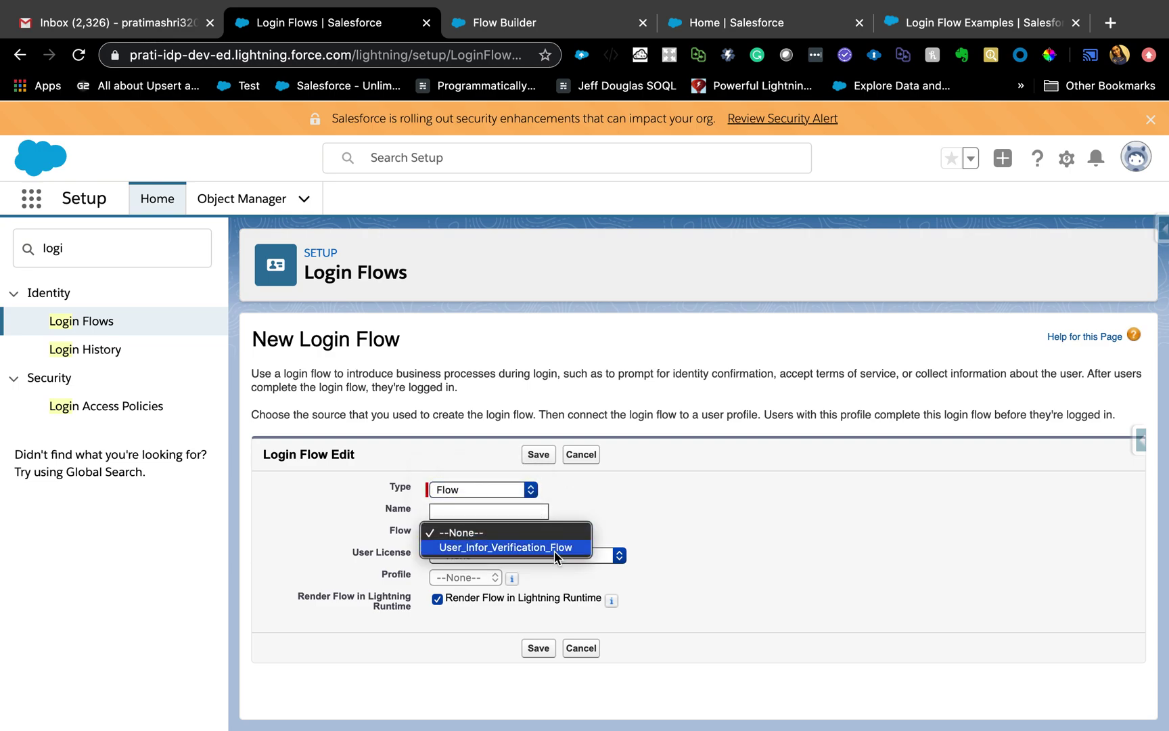
left_click(548, 551)
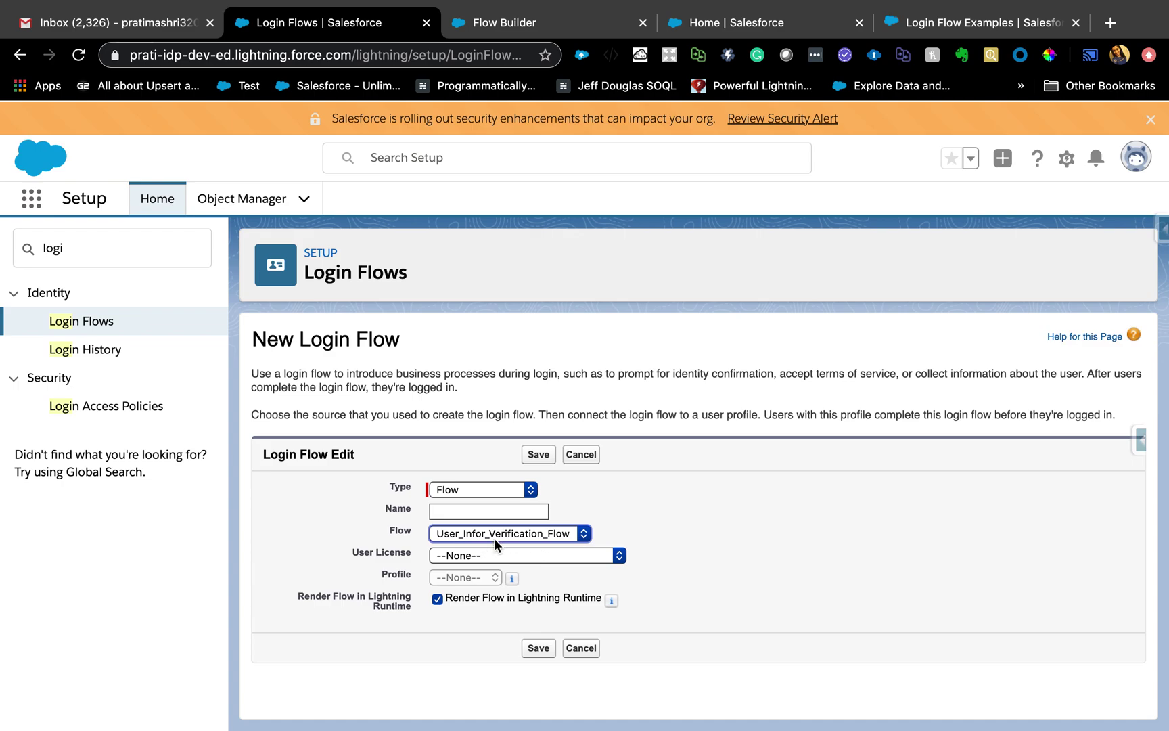
left_click(573, 556)
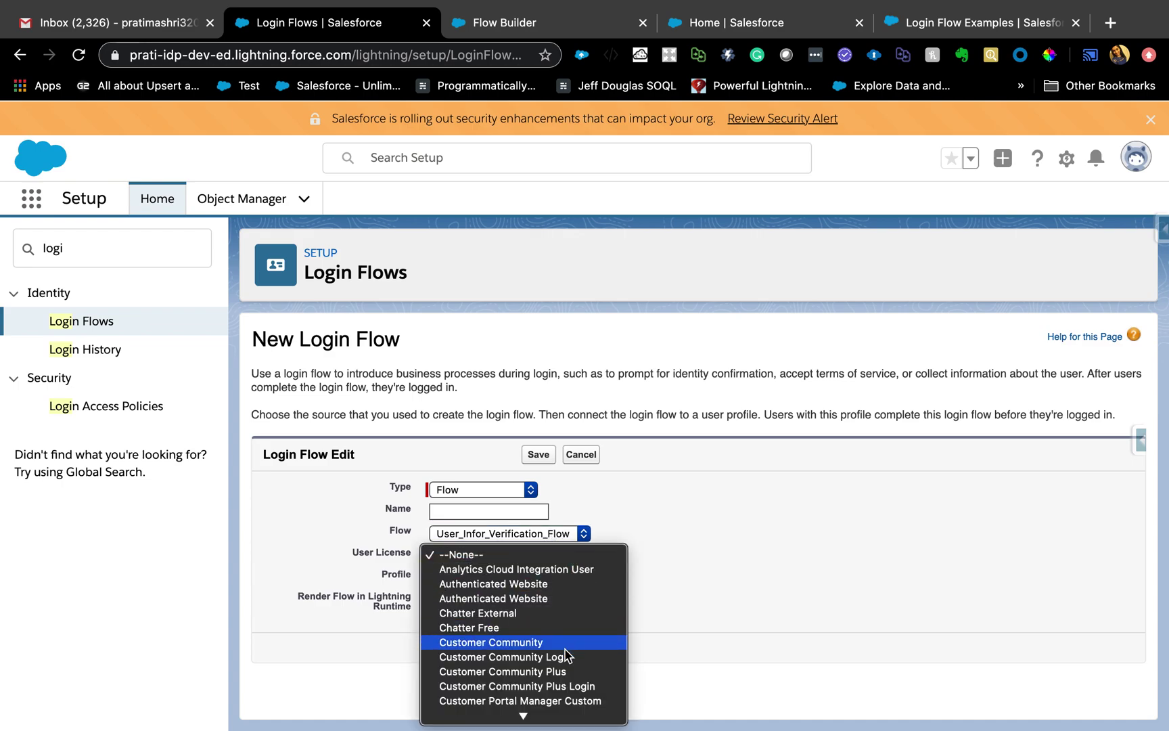
scroll(565, 670, "down", 3)
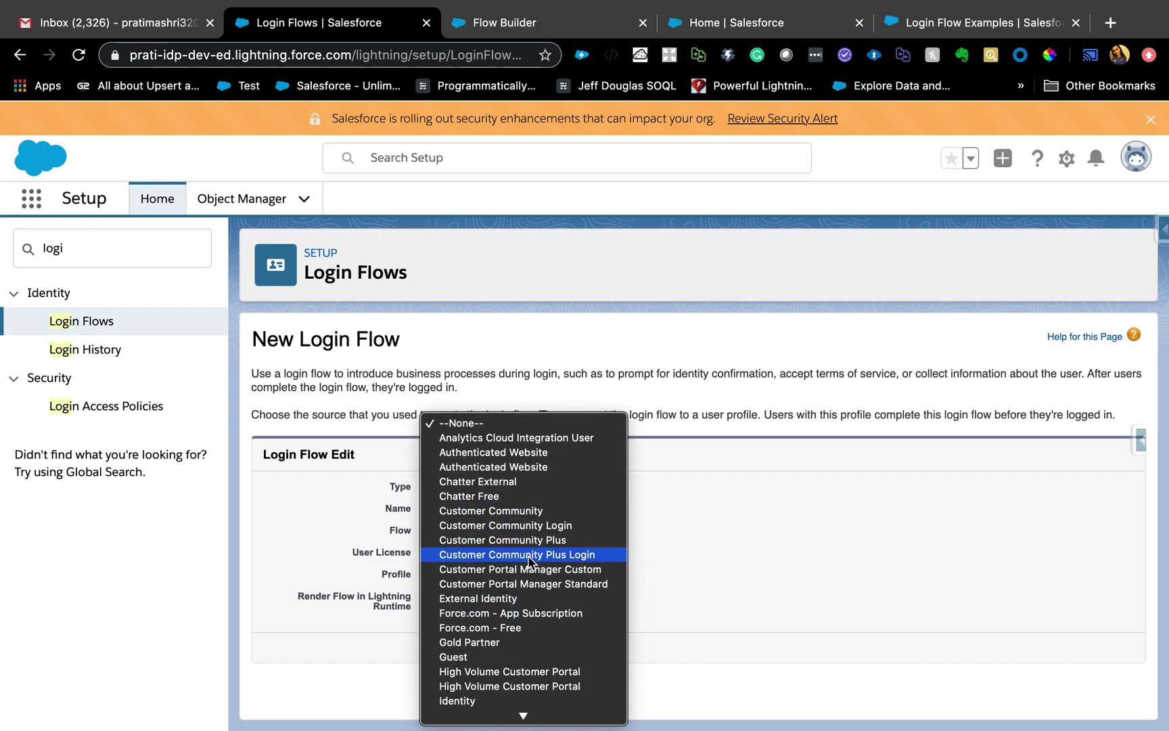
left_click(654, 580)
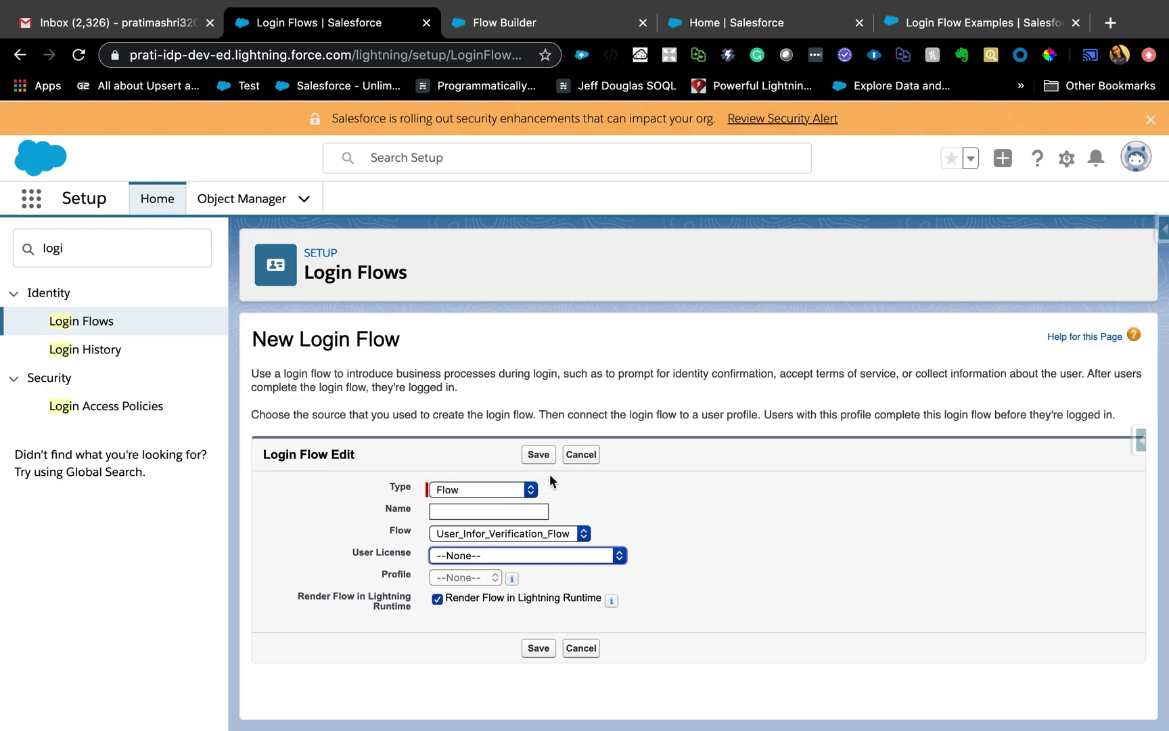
left_click(581, 454)
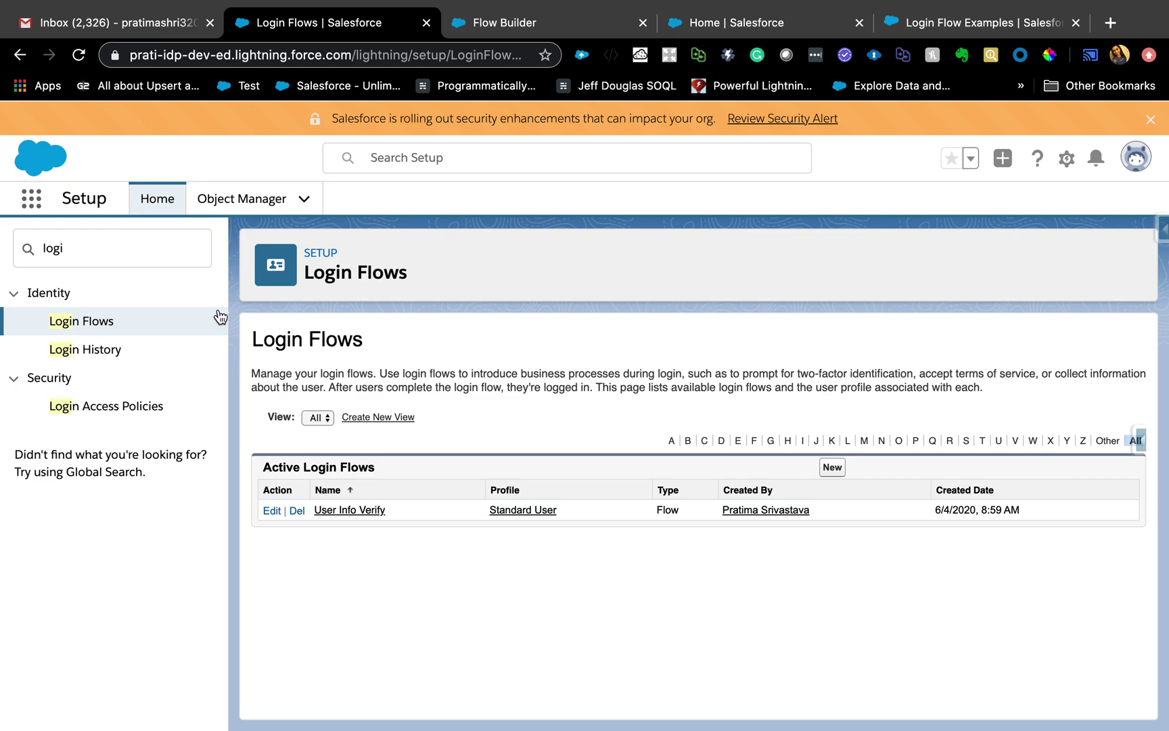
double_click(152, 249)
Search Setup for 'user', open Users, and view the Standard User account's detail page.
type("u")
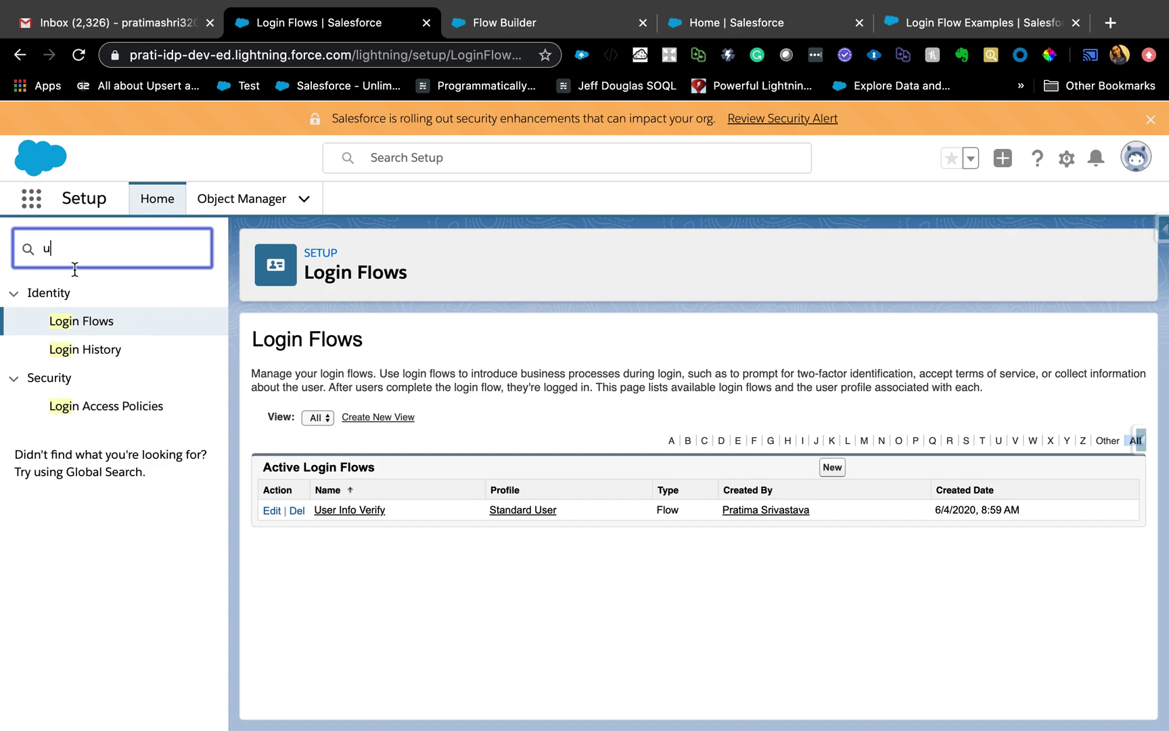
type("ser")
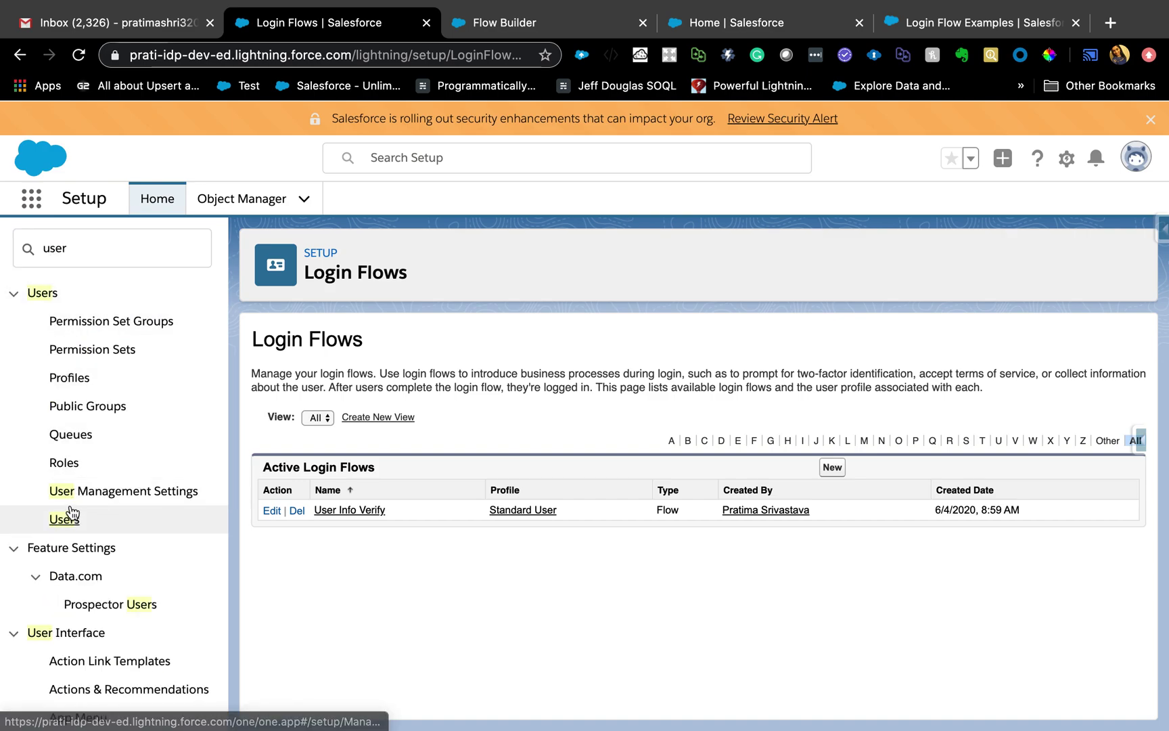
left_click(72, 522)
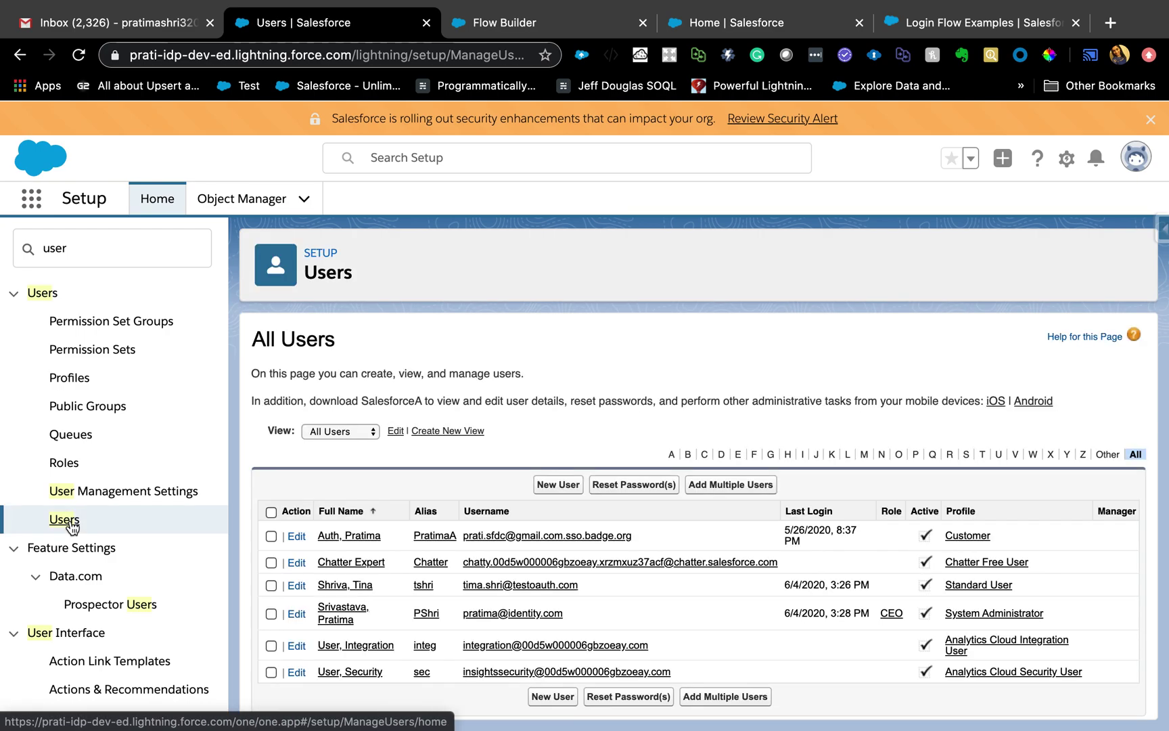
scroll(484, 657, "down", 1)
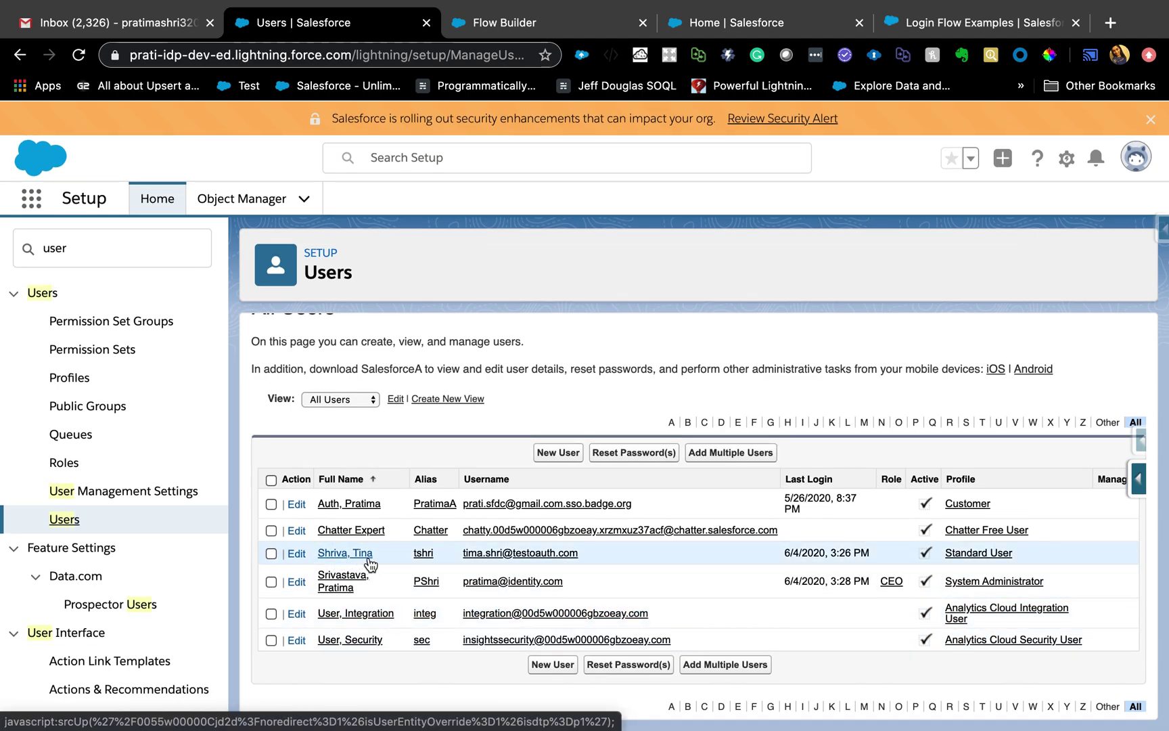
left_click(365, 561)
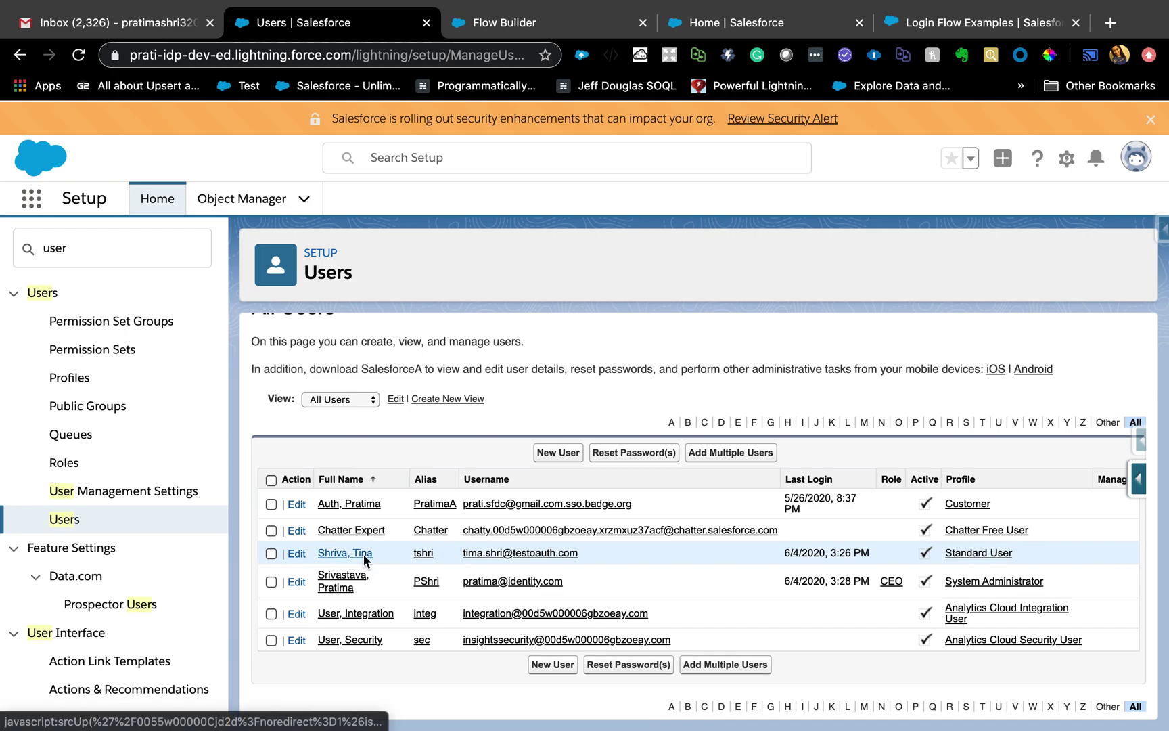
scroll(454, 636, "down", 8)
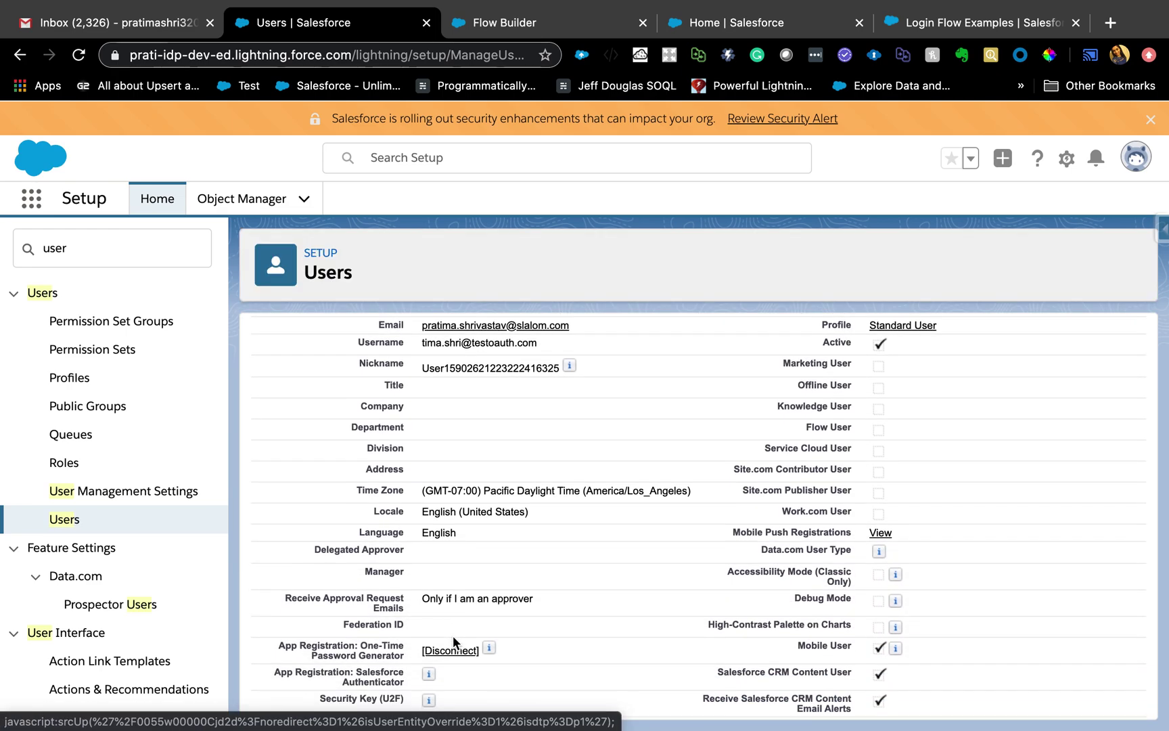